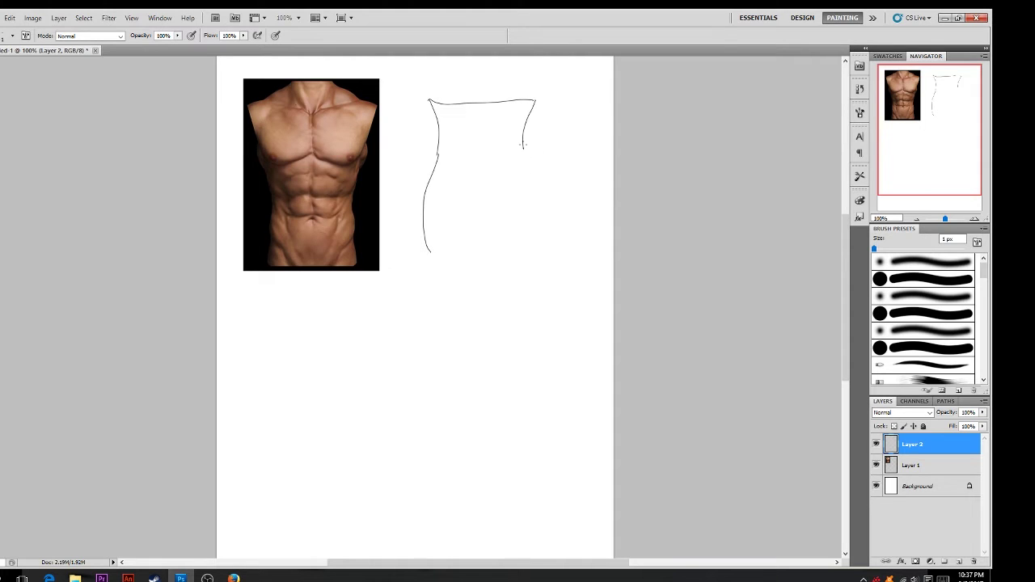
- Finish the flour sack outline beside the torso photo, adding its right side, base, corner tufts and side contour lines
drag(523, 144, 528, 246)
mouse_move(429, 254)
mouse_down()
mouse_move(521, 247)
mouse_move(448, 262)
mouse_move(432, 250)
mouse_up()
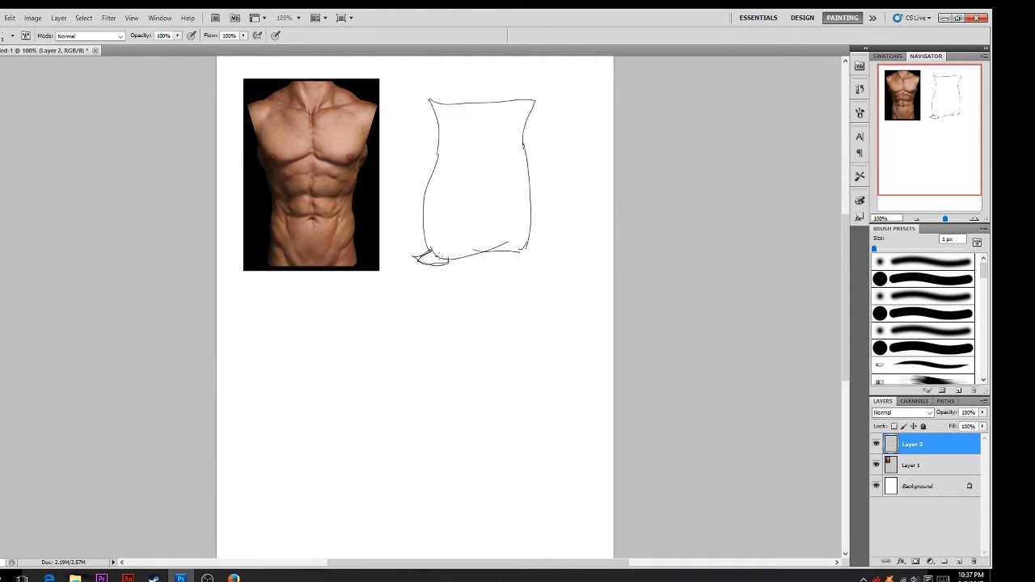
drag(534, 249, 520, 253)
mouse_move(430, 102)
mouse_down()
mouse_move(422, 118)
mouse_move(437, 120)
mouse_up()
drag(530, 103, 555, 99)
drag(446, 127, 435, 256)
mouse_move(527, 112)
mouse_down()
mouse_move(519, 159)
mouse_move(532, 212)
mouse_move(472, 257)
mouse_up()
- Select the finished flour sack and scale it down to about half size, keeping it close to the torso photo
key(m)
drag(393, 82, 558, 305)
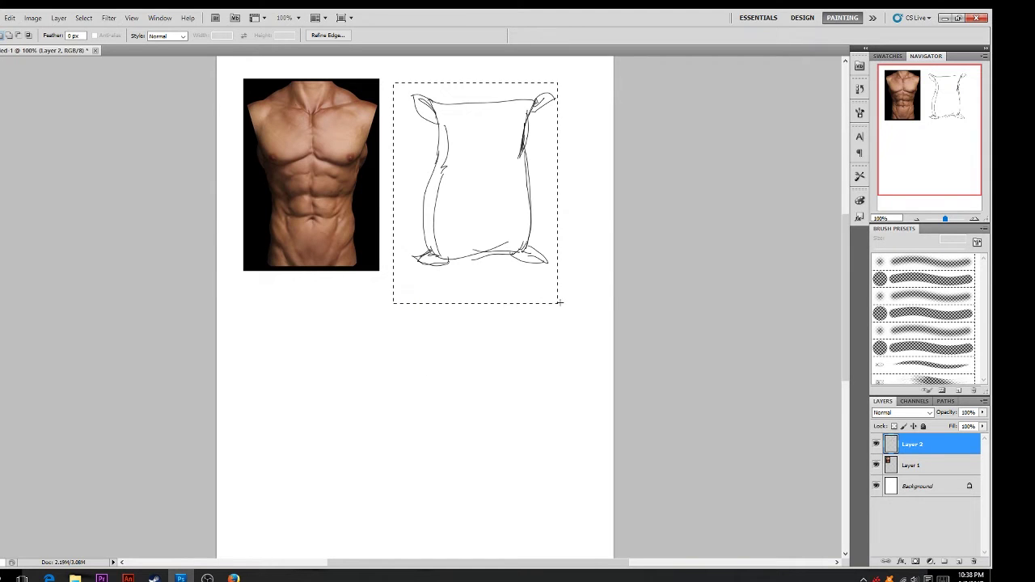
click(10, 18)
mouse_move(98, 301)
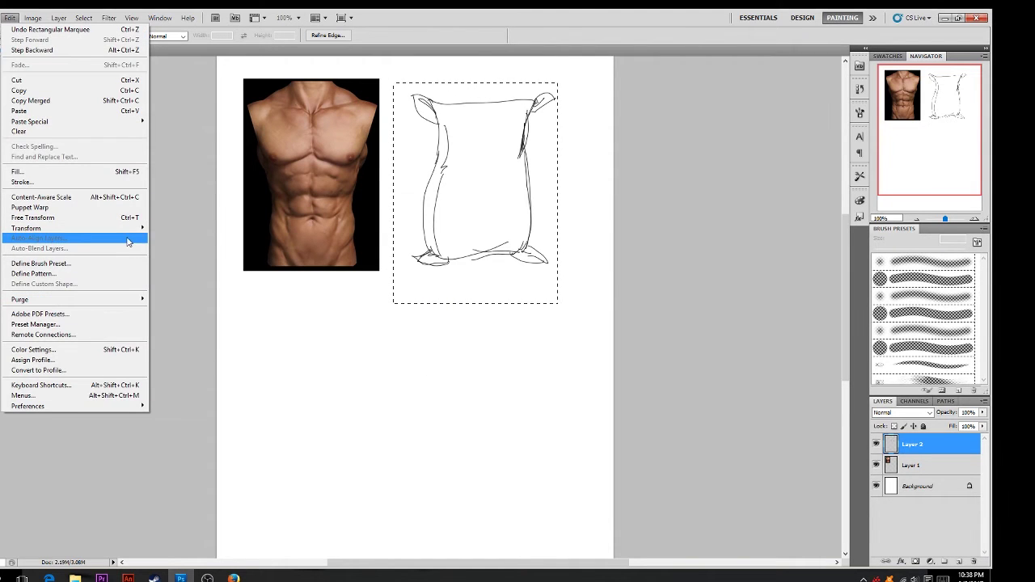
click(174, 244)
mouse_move(545, 330)
mouse_down()
mouse_move(556, 188)
mouse_move(513, 207)
mouse_move(550, 326)
mouse_move(485, 185)
mouse_up()
key(v)
key(Return)
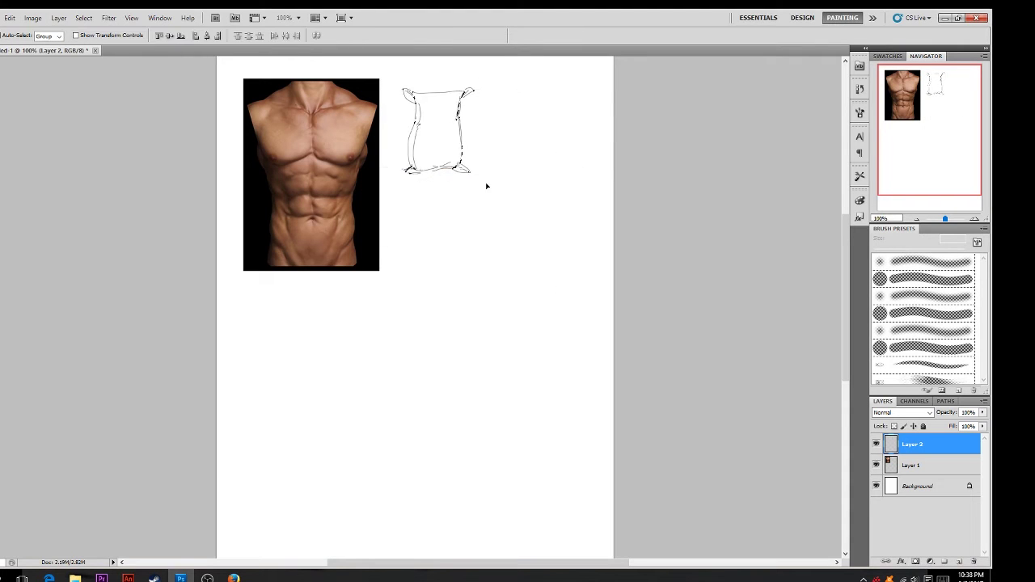
- Deselect, then sketch a second small flour sack beside the first and a narrow side-view sack below it
key(m)
click(515, 92)
key(b)
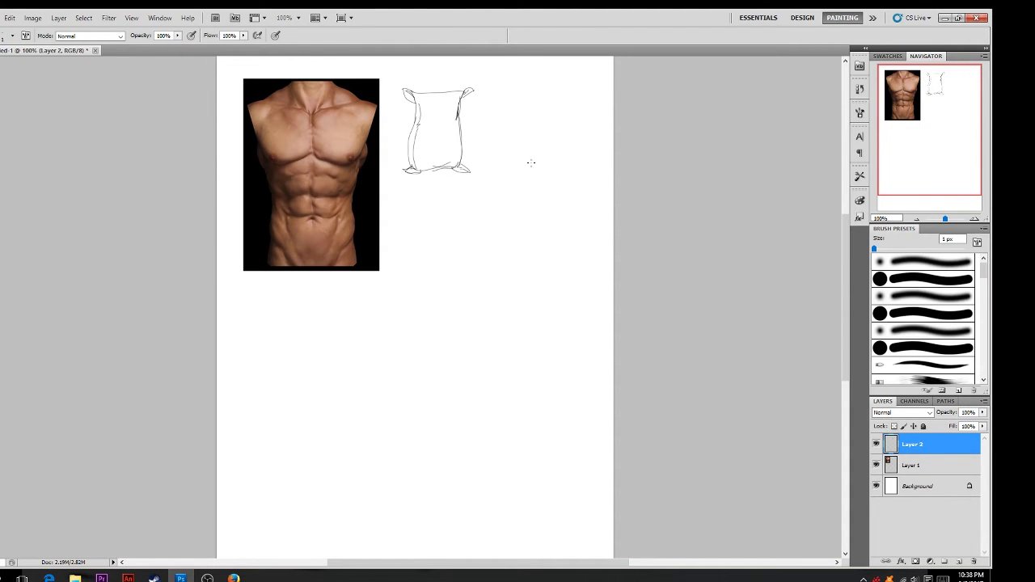
mouse_move(542, 104)
mouse_down()
mouse_move(521, 171)
mouse_move(559, 162)
mouse_up()
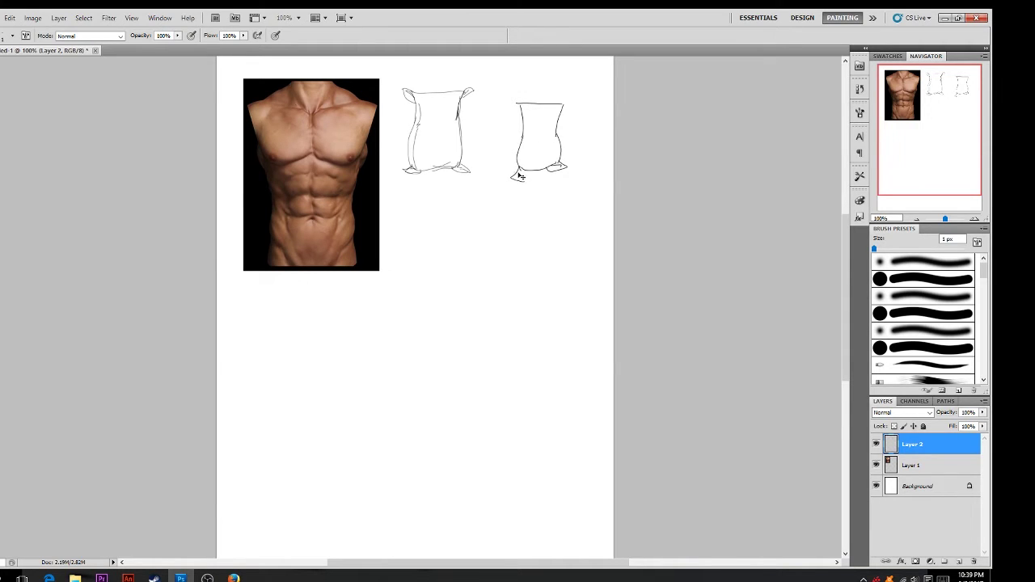
key(ctrl+alt+z)
key(ctrl+alt+z)
drag(520, 167, 530, 170)
drag(574, 99, 564, 110)
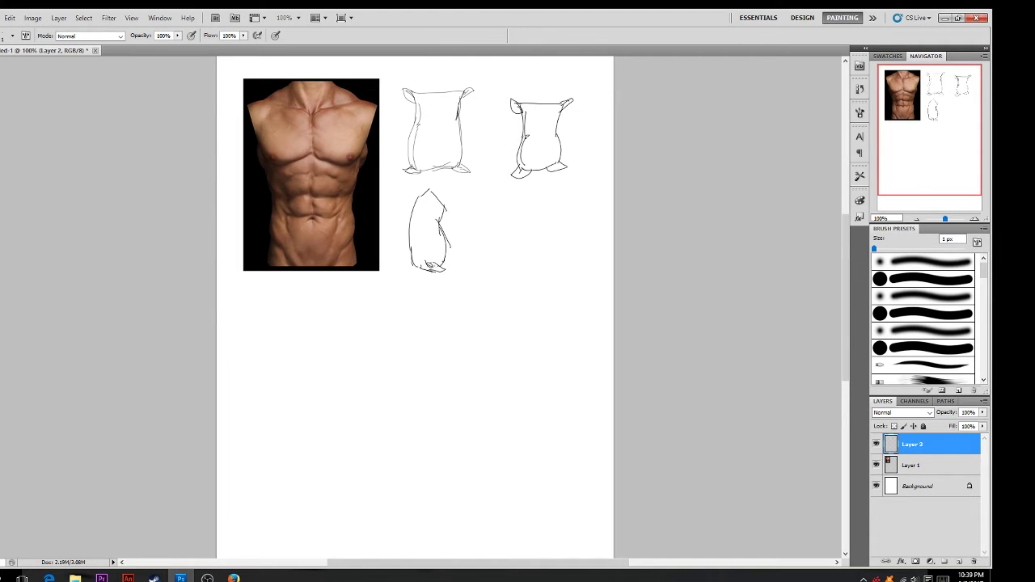
- Rework the bottom corner of the narrow side-view sack and sketch an upright sack in slight three-quarter view beside it
key(e)
drag(444, 257, 433, 267)
key(b)
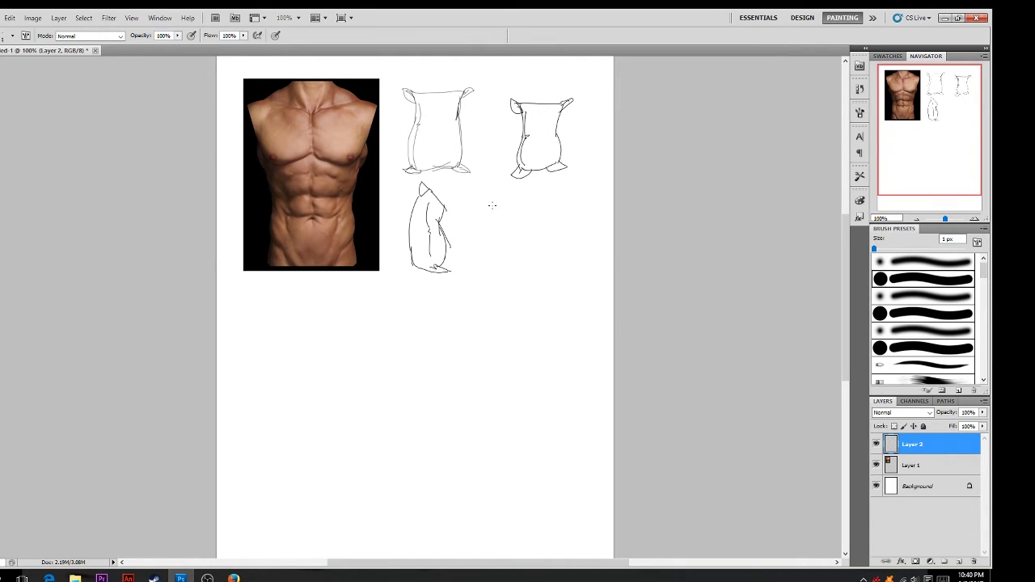
drag(485, 193, 532, 264)
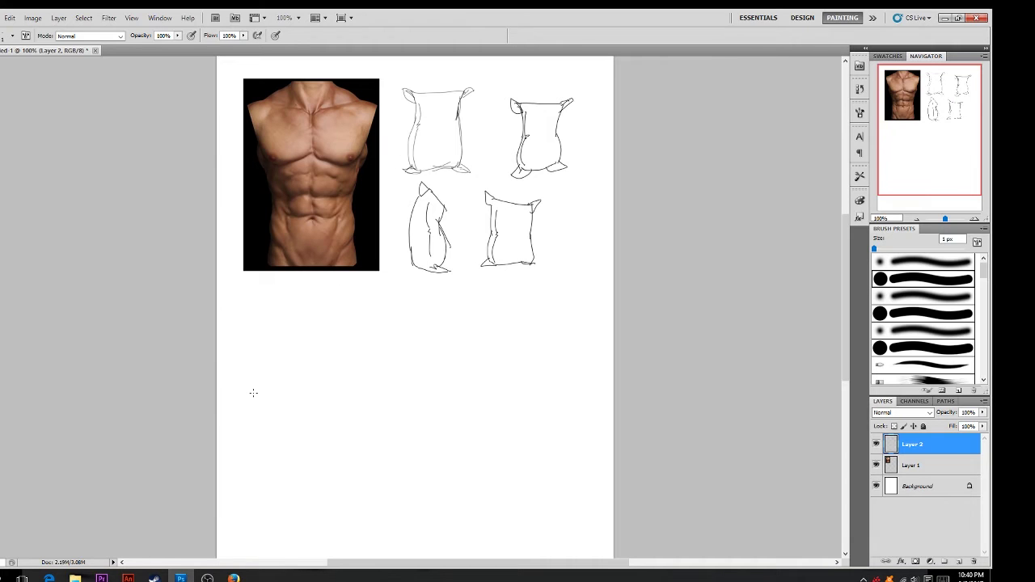
- Sketch a flour sack folded forward over itself below the torso photo, with its top corners hanging down in front
drag(250, 337, 315, 338)
drag(258, 301, 240, 366)
mouse_move(261, 329)
mouse_down()
mouse_move(306, 334)
mouse_move(304, 366)
mouse_move(245, 372)
mouse_move(315, 376)
mouse_move(264, 382)
mouse_up()
drag(298, 340, 277, 331)
mouse_move(265, 346)
mouse_down()
mouse_move(285, 317)
mouse_move(307, 337)
mouse_up()
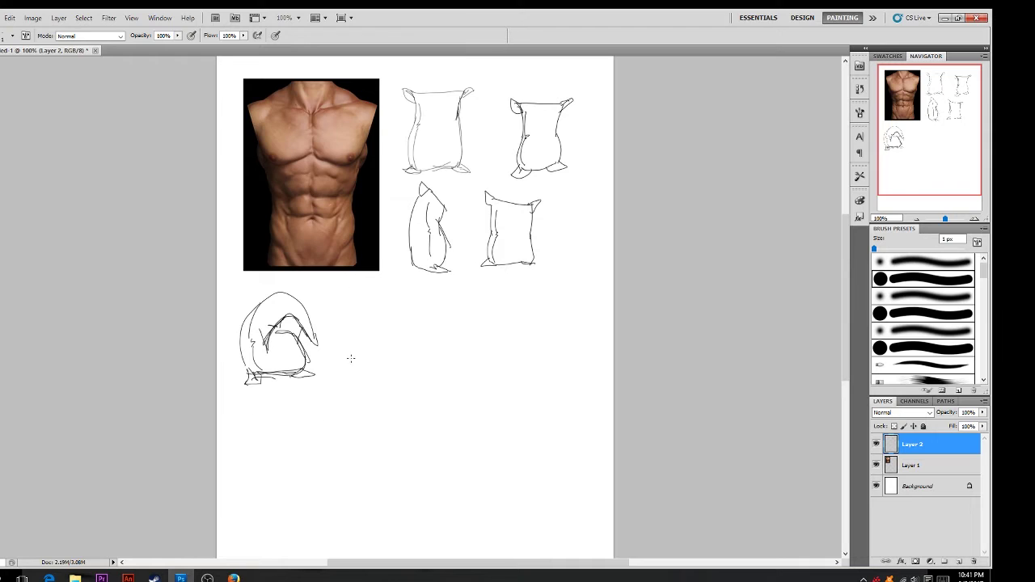
- Sketch a tall flour sack curving sideways next to the folded one, with pointed top corners and a tufted base
mouse_move(340, 287)
mouse_down()
mouse_move(370, 349)
mouse_move(361, 372)
mouse_up()
drag(404, 286, 415, 350)
drag(339, 280, 405, 289)
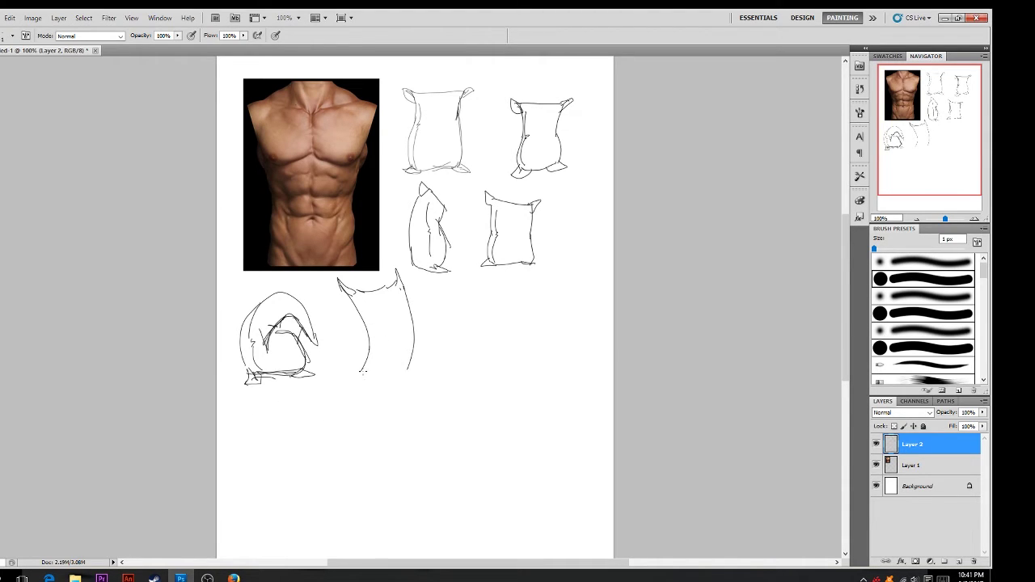
mouse_move(363, 370)
mouse_down()
mouse_move(406, 374)
mouse_move(413, 324)
mouse_move(400, 280)
mouse_move(376, 326)
mouse_move(374, 366)
mouse_up()
- Sketch a flour sack pinched at the waist at the end of the third row, erasing and redrawing its lower right side
drag(481, 334, 468, 380)
mouse_move(456, 313)
mouse_down()
mouse_move(515, 297)
mouse_move(540, 380)
mouse_up()
drag(471, 384, 553, 382)
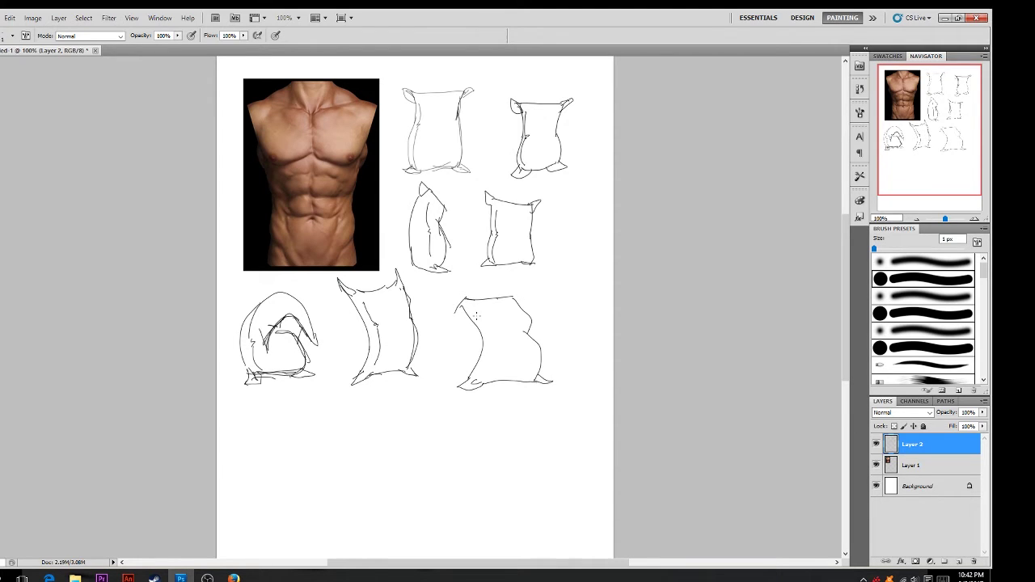
mouse_move(482, 313)
mouse_down()
mouse_move(492, 335)
mouse_move(491, 365)
mouse_up()
key(e)
mouse_move(530, 335)
mouse_down()
mouse_move(555, 395)
mouse_move(530, 377)
mouse_move(529, 338)
mouse_move(536, 366)
mouse_up()
key(b)
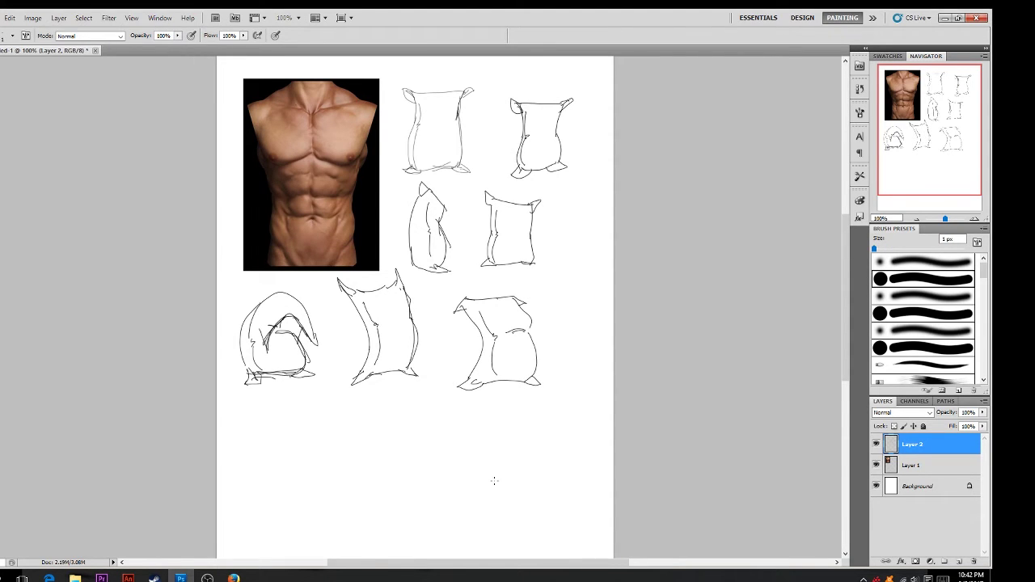
- Sketch a flour sack leaning back with an arched spine in the fourth row and erase its overlapping belly line
drag(243, 413, 260, 450)
drag(268, 433, 247, 485)
mouse_move(239, 396)
mouse_down()
mouse_move(294, 432)
mouse_move(304, 486)
mouse_up()
mouse_move(267, 420)
mouse_down()
mouse_move(279, 474)
mouse_move(247, 493)
mouse_up()
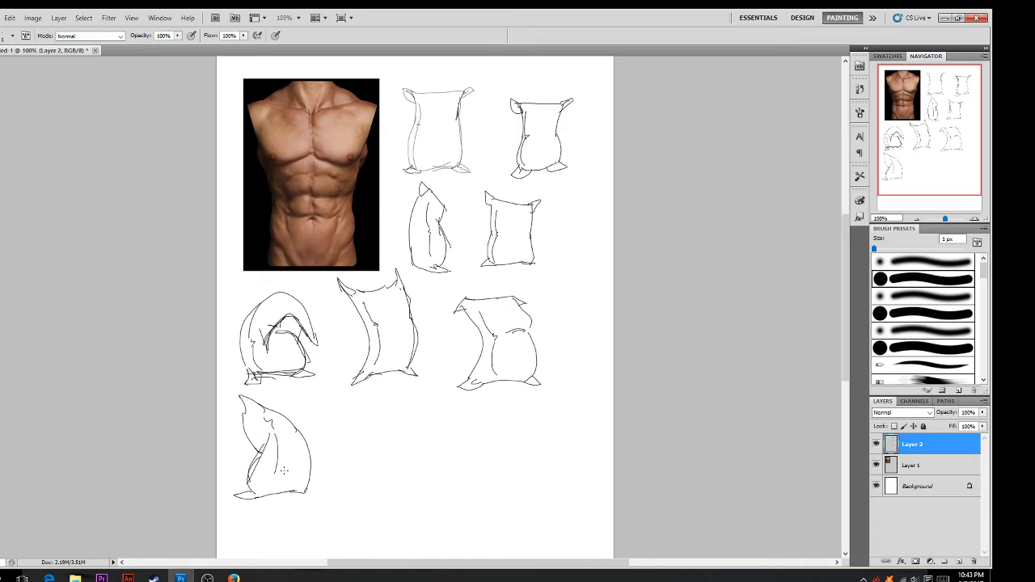
key(e)
click(12, 36)
click(3, 65)
drag(254, 474, 268, 436)
key(b)
mouse_move(363, 416)
mouse_down()
mouse_move(372, 397)
mouse_move(385, 421)
mouse_up()
mouse_move(362, 410)
mouse_down()
mouse_move(388, 424)
mouse_move(396, 484)
mouse_up()
mouse_move(370, 437)
mouse_down()
mouse_move(382, 467)
mouse_move(345, 475)
mouse_up()
key(ctrl+alt+z)
key(ctrl+alt+z)
key(ctrl+alt+z)
key(ctrl+alt+z)
key(ctrl+alt+z)
key(ctrl+alt+z)
- Sketch a hunched flour sack in the middle of the fourth row, with a pointed top corner and a deep belly fold
mouse_move(341, 403)
mouse_down()
mouse_move(395, 450)
mouse_move(388, 478)
mouse_up()
drag(398, 445, 407, 485)
drag(354, 424, 363, 451)
mouse_move(361, 451)
mouse_down()
mouse_move(352, 476)
mouse_move(369, 447)
mouse_up()
drag(360, 458, 380, 449)
mouse_move(356, 483)
mouse_down()
mouse_move(433, 482)
mouse_move(442, 417)
mouse_move(477, 414)
mouse_up()
- Sketch a wide, squat flour sack at the end of the fourth row, with an arched fold across its body
drag(478, 414, 487, 437)
mouse_move(455, 461)
mouse_down()
mouse_move(508, 463)
mouse_move(487, 436)
mouse_up()
mouse_move(450, 460)
mouse_down()
mouse_move(503, 444)
mouse_move(510, 459)
mouse_up()
mouse_move(463, 478)
mouse_down()
mouse_move(507, 480)
mouse_move(515, 468)
mouse_move(465, 457)
mouse_up()
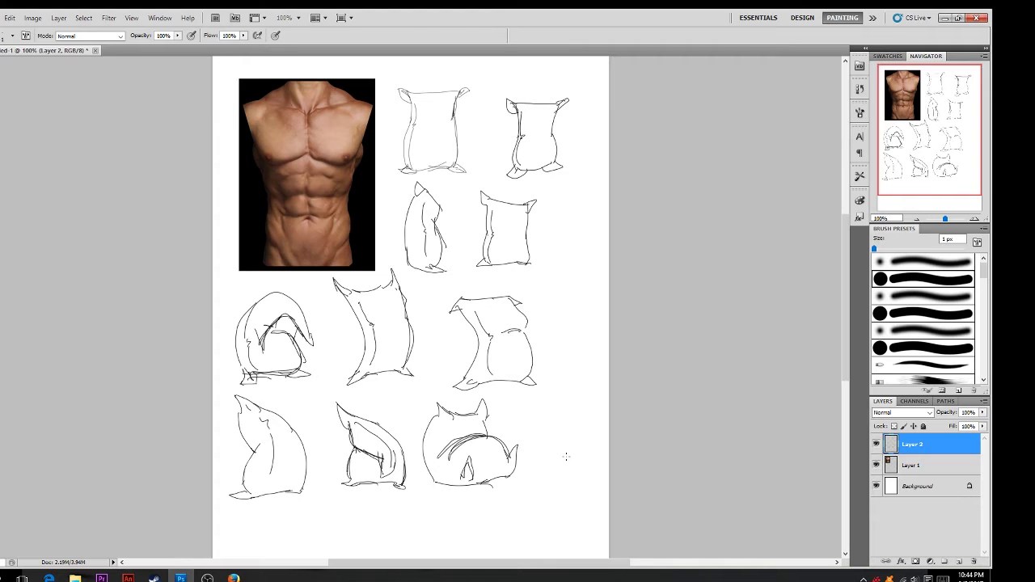
- Sketch a flour sack lying flat in the empty bottom row of the page, with its corner tufts
scroll(362, 402, down, 3)
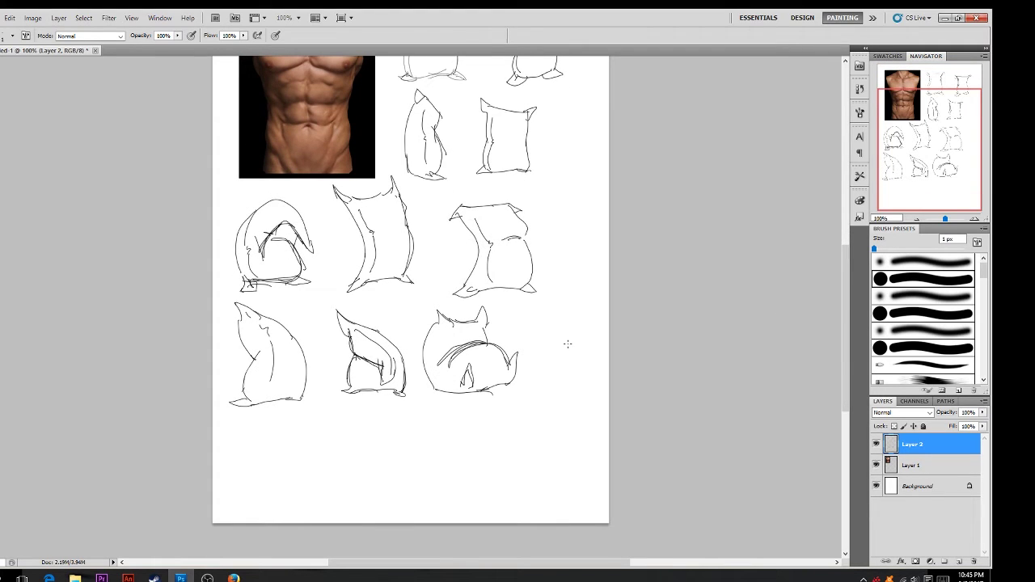
drag(245, 487, 313, 498)
mouse_move(231, 481)
mouse_down()
mouse_move(346, 449)
mouse_move(310, 498)
mouse_move(348, 472)
mouse_up()
mouse_move(330, 471)
mouse_down()
mouse_move(309, 497)
mouse_move(348, 473)
mouse_move(332, 473)
mouse_up()
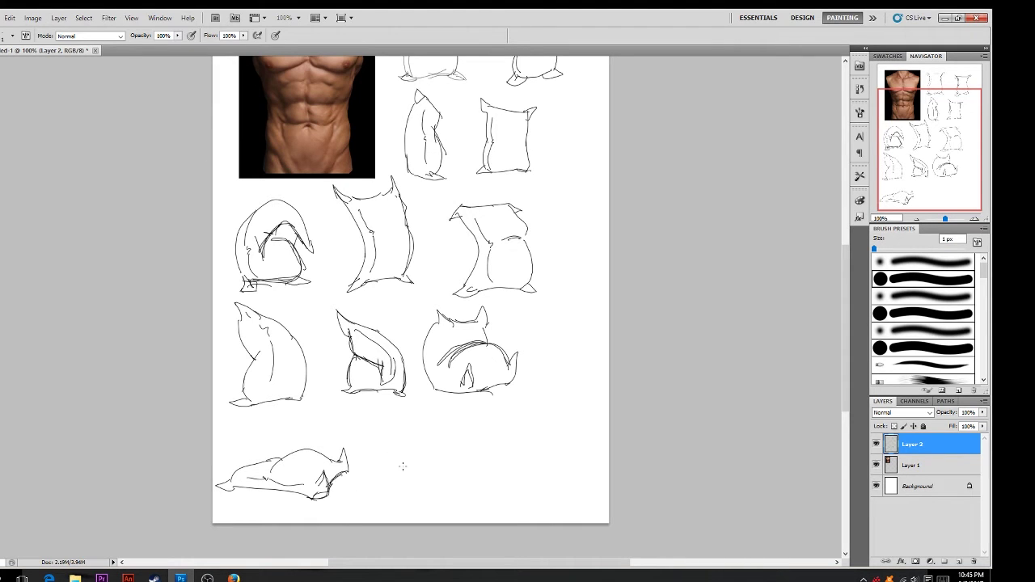
- Sketch an upright flour sack with drooping top corners next to the lying one, including its inner fold lines
mouse_move(368, 443)
mouse_down()
mouse_move(417, 419)
mouse_move(448, 492)
mouse_up()
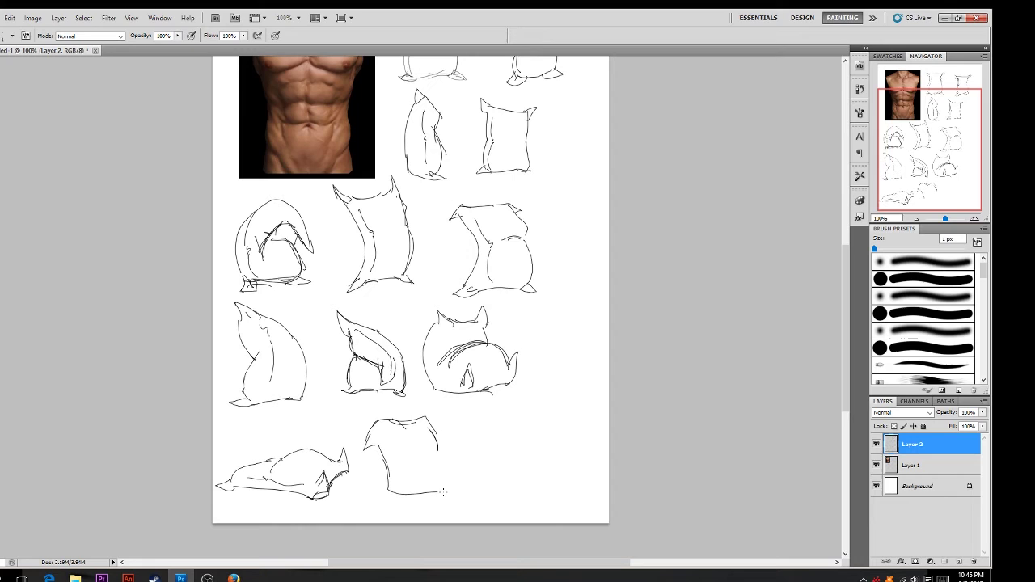
mouse_move(402, 459)
mouse_down()
mouse_move(451, 453)
mouse_move(447, 444)
mouse_up()
mouse_move(450, 458)
mouse_down()
mouse_move(466, 479)
mouse_move(418, 492)
mouse_up()
drag(414, 492, 466, 480)
drag(425, 423, 437, 447)
drag(389, 436, 397, 466)
- Sketch a last flour sack at the end of the bottom row, with a curved side, base and inner contour lines
drag(521, 402, 566, 401)
drag(566, 401, 577, 479)
drag(528, 420, 505, 471)
drag(499, 487, 578, 480)
drag(530, 443, 531, 459)
mouse_move(539, 425)
mouse_down()
mouse_move(540, 472)
mouse_move(495, 485)
mouse_up()
mouse_move(496, 484)
mouse_down()
mouse_move(573, 479)
mouse_move(578, 464)
mouse_up()
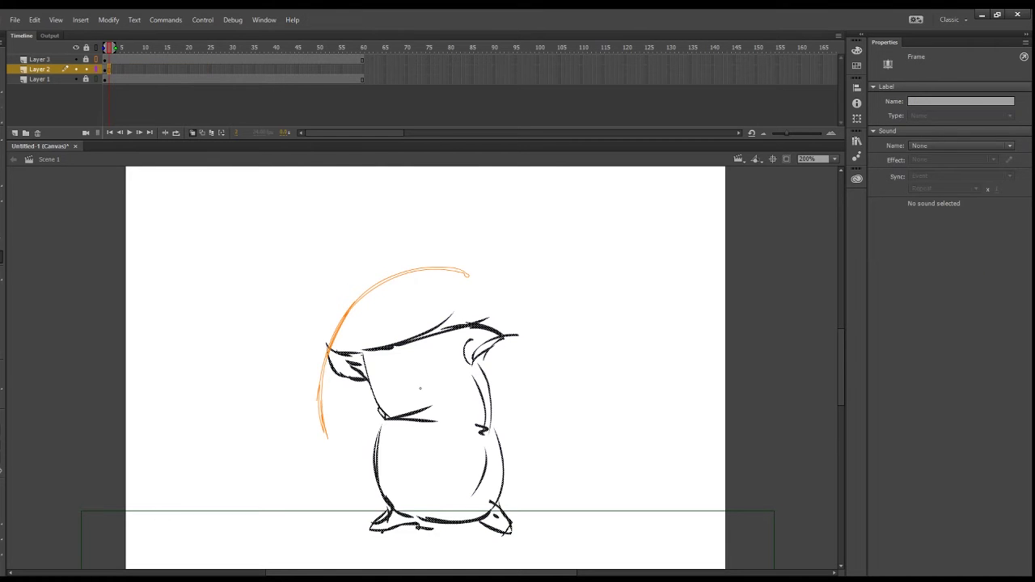
- In Adobe Animate, clear the sack drawing from frame 2 of Layer 2 and set the Brush fill colour to black
key(Delete)
key(b)
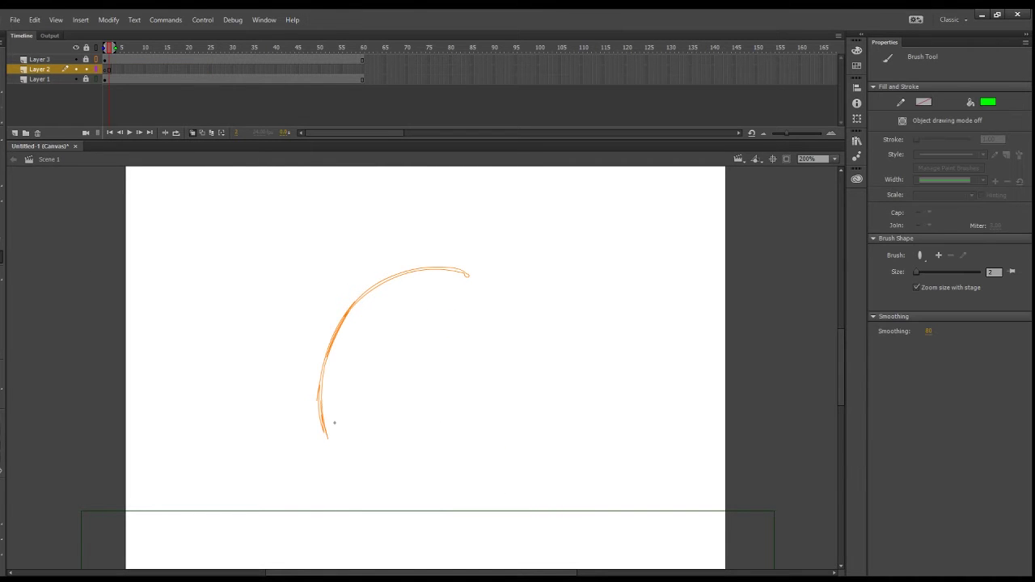
drag(346, 405, 428, 366)
key(ctrl+z)
click(2, 471)
mouse_move(330, 429)
mouse_down()
mouse_move(359, 426)
mouse_move(327, 435)
mouse_move(368, 447)
mouse_up()
key(ctrl+z)
- Draw the bent sack's sloping top, left corner, belly fold, left side and left foot, ending the corner on the orange arc
drag(347, 398, 466, 359)
drag(367, 446, 414, 422)
drag(429, 435, 361, 485)
drag(366, 447, 364, 499)
drag(339, 412, 358, 423)
key(ctrl+z)
mouse_move(361, 495)
mouse_down()
mouse_move(382, 517)
mouse_move(356, 533)
mouse_up()
drag(356, 533, 397, 533)
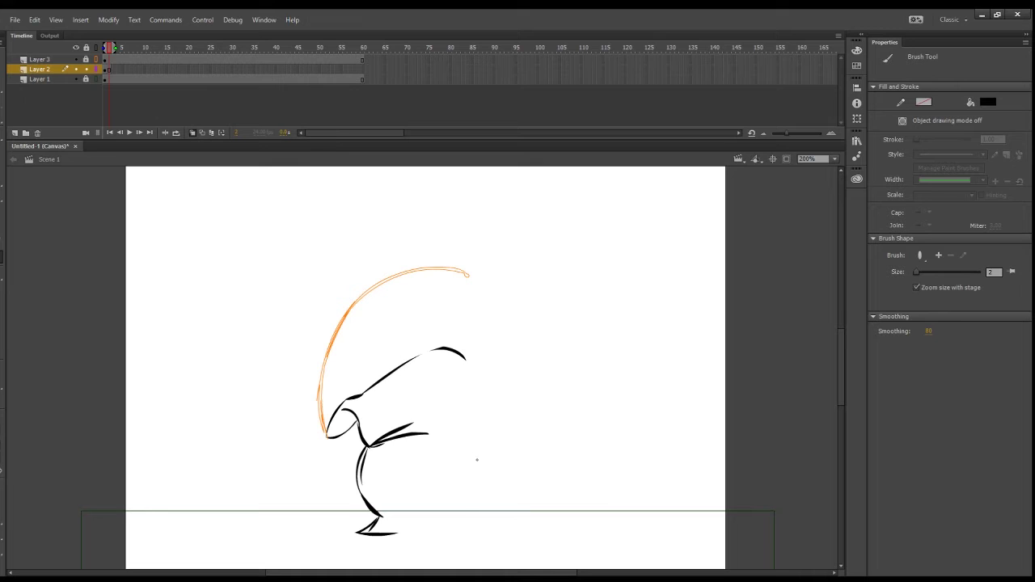
- Draw the sack's right side with its inner contour, the base line and the right foot
drag(465, 374, 485, 508)
drag(382, 519, 453, 516)
drag(456, 377, 457, 517)
drag(474, 468, 491, 534)
drag(384, 531, 406, 527)
- Draw the sack's upper right corner and thicken the sloping top line
drag(457, 356, 489, 366)
drag(441, 365, 494, 375)
drag(369, 388, 442, 349)
drag(479, 364, 493, 374)
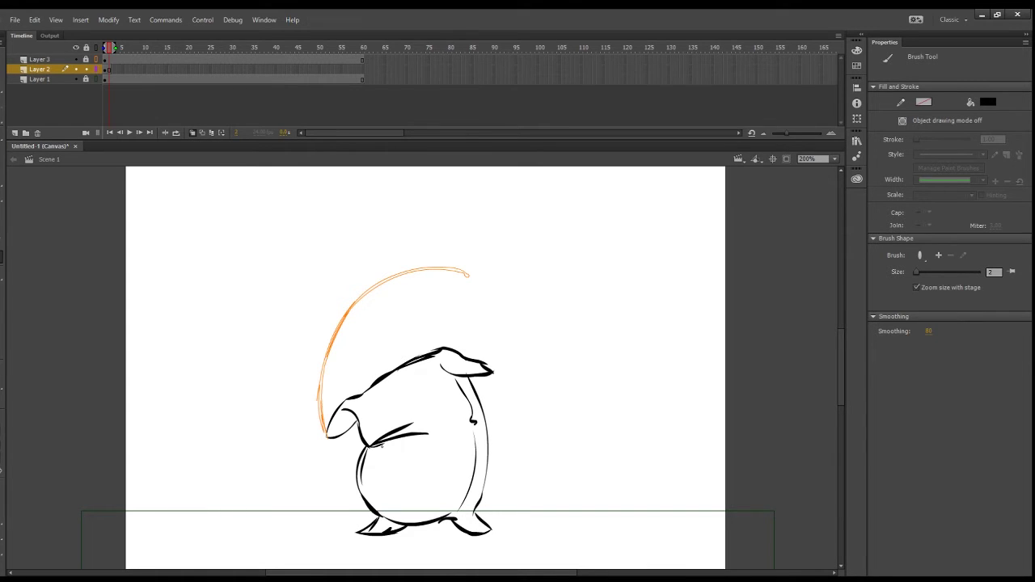
- Erase the sack's upper left corner, belly fold and left side contour
key(ctrl+z)
key(ctrl+z)
key(ctrl+z)
key(ctrl+z)
key(ctrl+z)
key(ctrl+z)
key(ctrl+z)
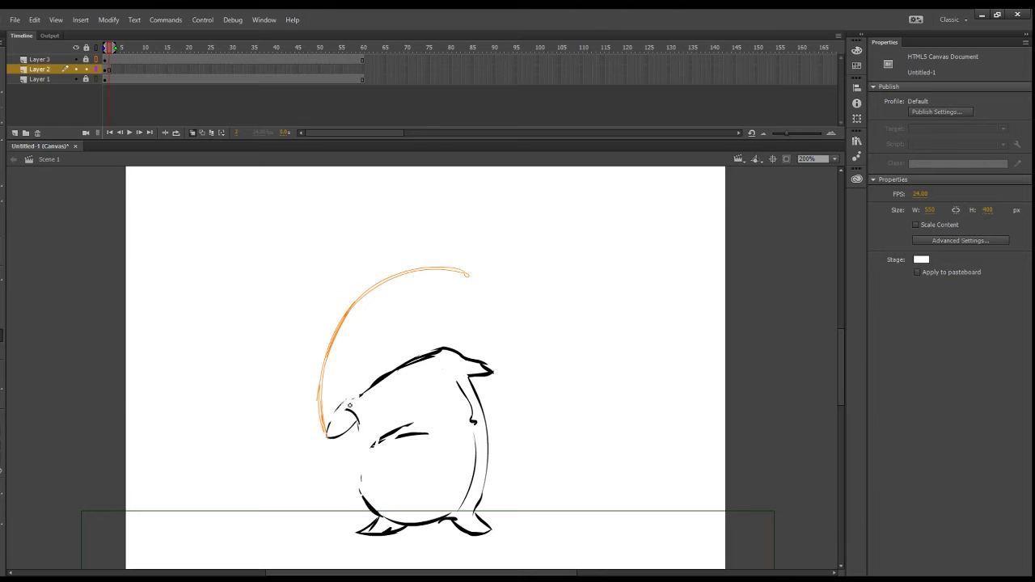
key(ctrl+z)
key(ctrl+z)
key(ctrl+z)
key(ctrl+z)
key(ctrl+z)
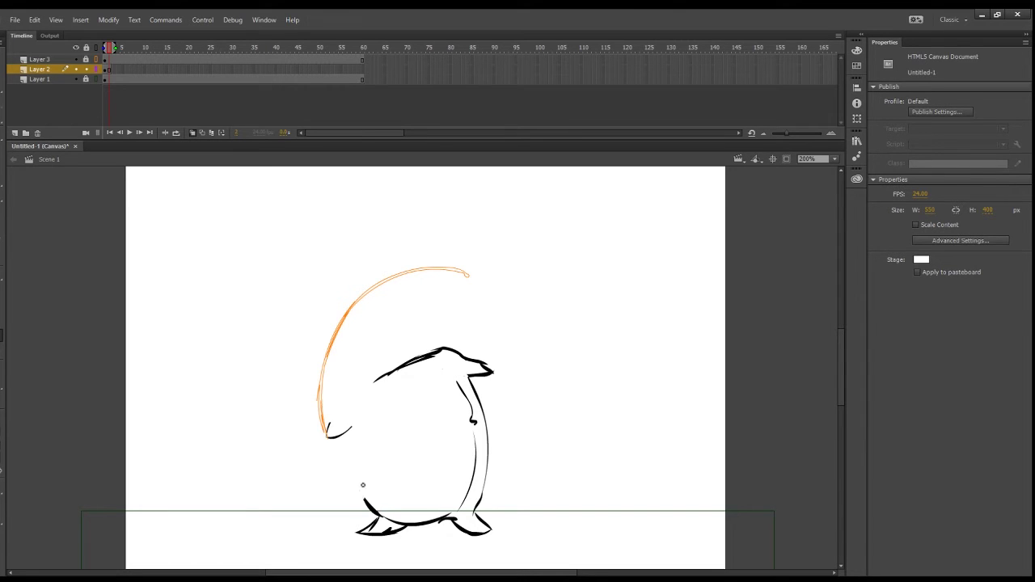
drag(364, 486, 366, 503)
- Redraw the sack's upper left corner down to the arc's end, its belly fold and its left side
key(b)
drag(327, 433, 375, 383)
drag(350, 429, 399, 446)
drag(376, 450, 400, 451)
mouse_move(374, 450)
mouse_down()
mouse_move(370, 506)
mouse_move(390, 518)
mouse_move(380, 517)
mouse_up()
- Draw a lower, flatter top line with a new right corner for the sack and erase the old peaked top
key(e)
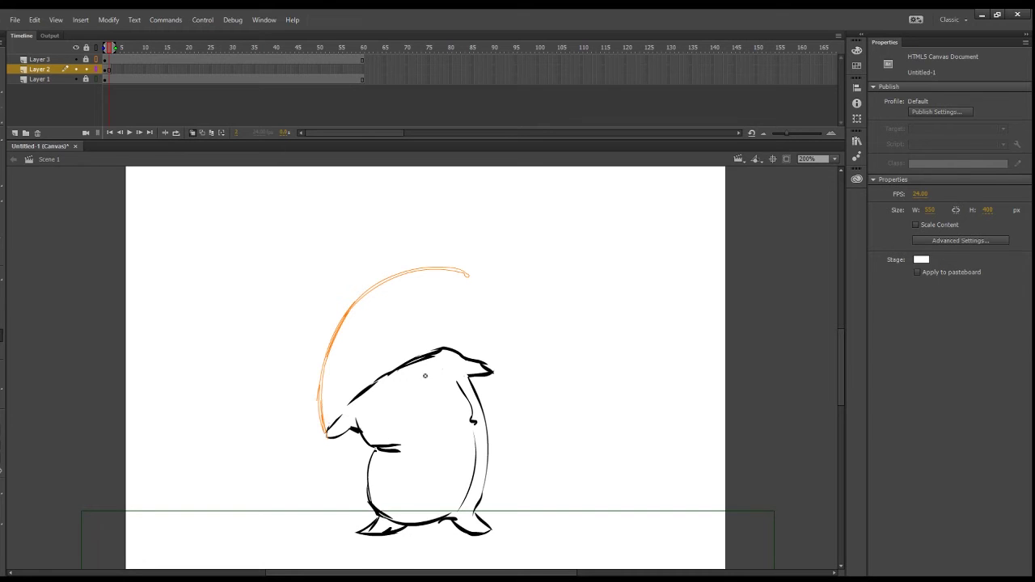
key(b)
mouse_move(323, 438)
mouse_down()
mouse_move(356, 406)
mouse_move(510, 374)
mouse_up()
key(e)
mouse_move(449, 381)
mouse_down()
mouse_move(500, 377)
mouse_move(482, 364)
mouse_up()
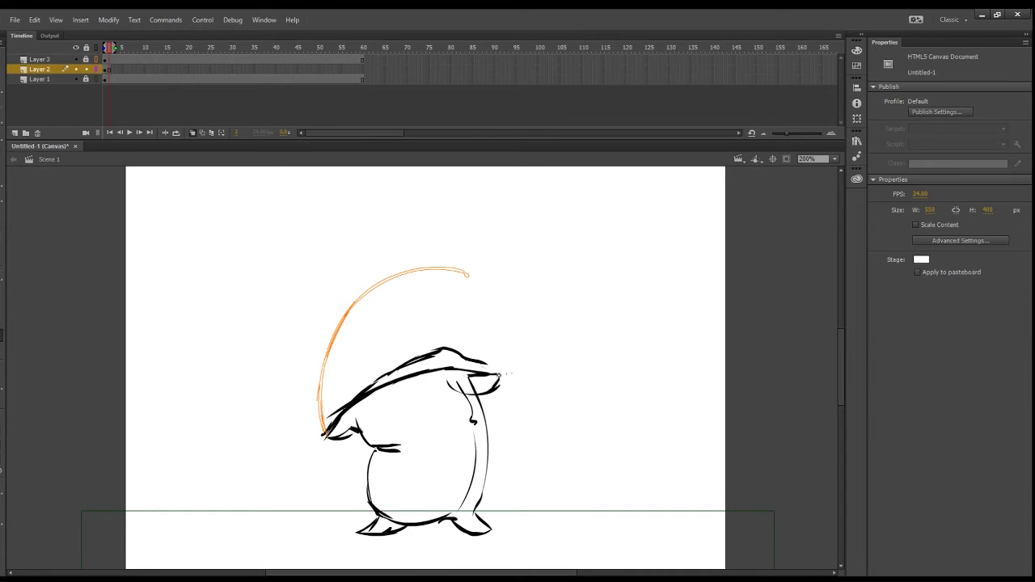
mouse_move(368, 390)
mouse_down()
mouse_move(335, 414)
mouse_move(434, 353)
mouse_move(465, 358)
mouse_move(469, 377)
mouse_move(451, 387)
mouse_move(485, 395)
mouse_up()
- Extend the sack's belly fold line across the body and replace the lower left side with a rounder curve
key(b)
drag(449, 443, 488, 440)
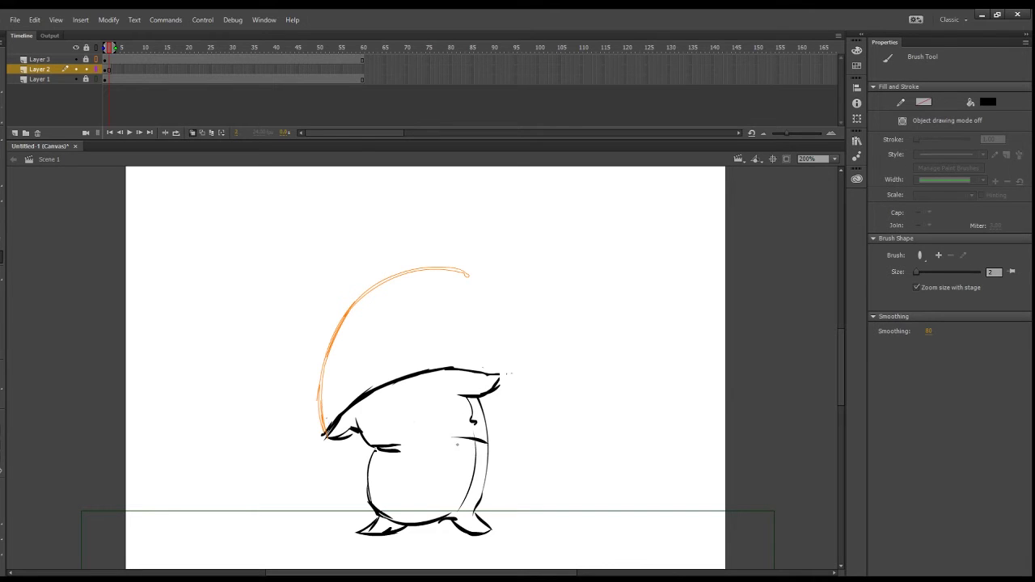
key(ctrl+z)
mouse_move(388, 446)
mouse_down()
mouse_move(447, 440)
mouse_move(388, 511)
mouse_up()
key(e)
mouse_move(369, 459)
mouse_down()
mouse_move(358, 488)
mouse_move(369, 499)
mouse_move(370, 459)
mouse_move(389, 521)
mouse_up()
key(b)
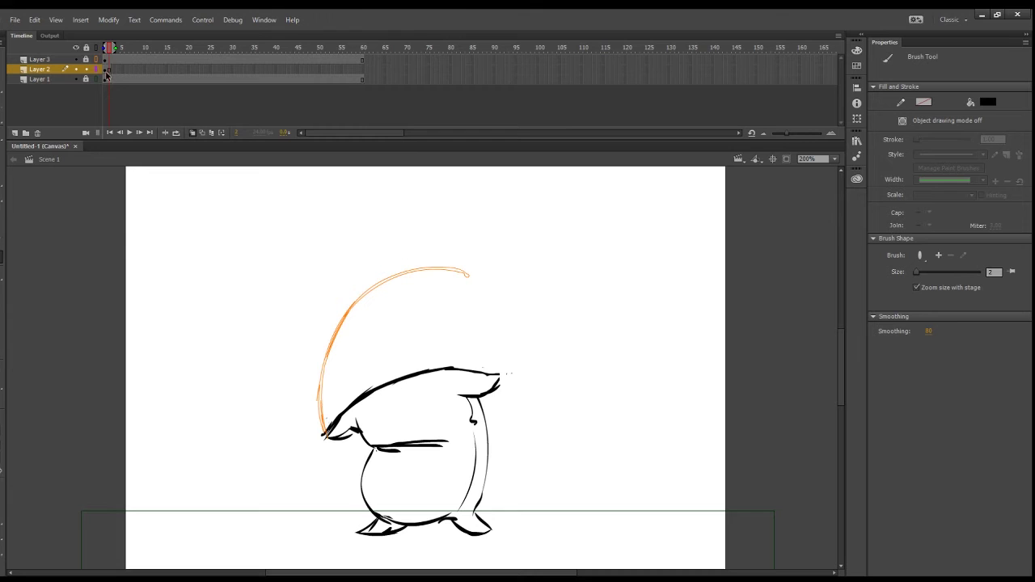
- Add a blank keyframe at frame 3 on Layer 2 and try a higher arched top line for the sack
click(114, 71)
key(F7)
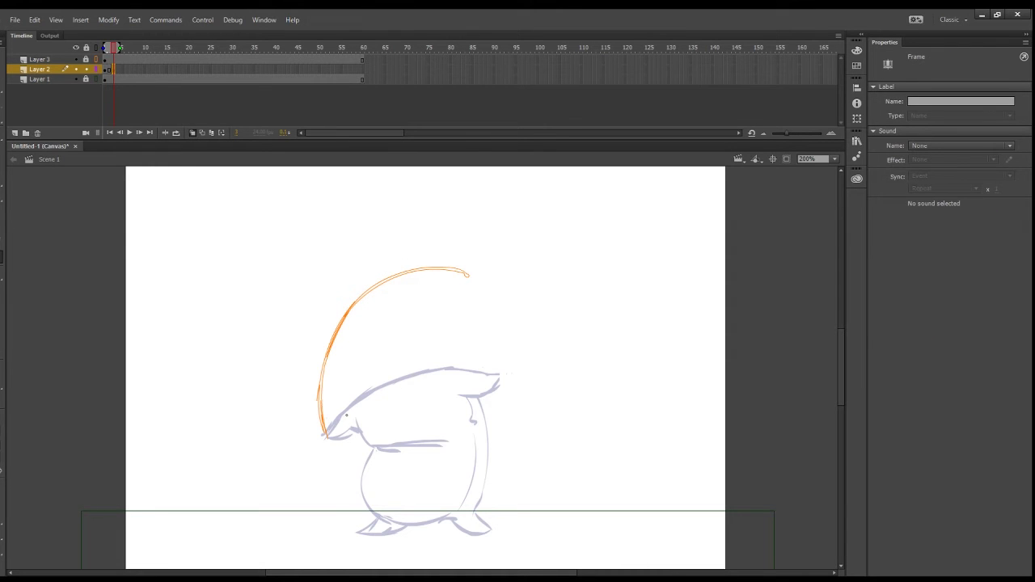
drag(325, 427, 450, 355)
key(ctrl+z)
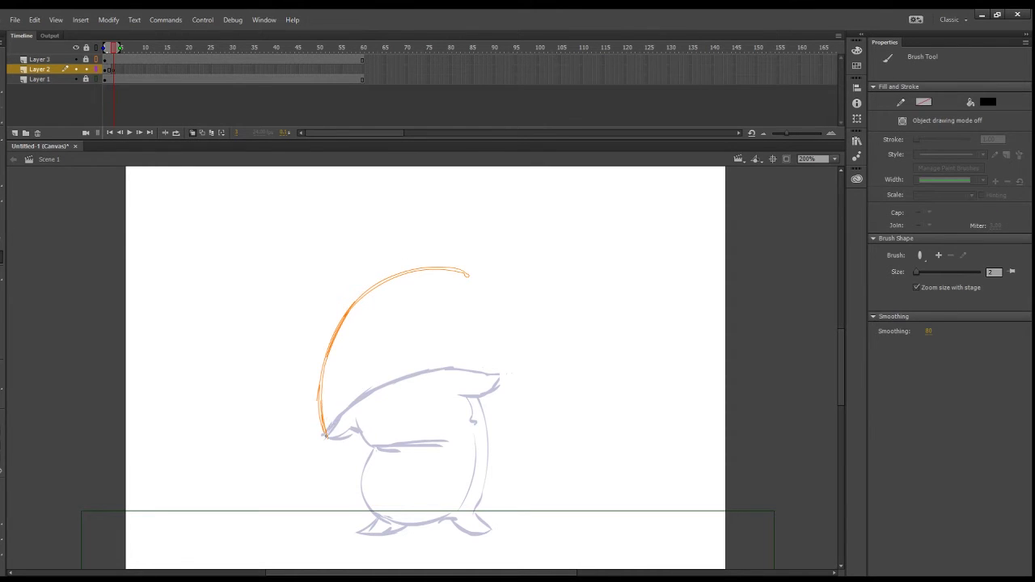
mouse_move(327, 437)
mouse_down()
mouse_move(393, 370)
mouse_move(483, 377)
mouse_up()
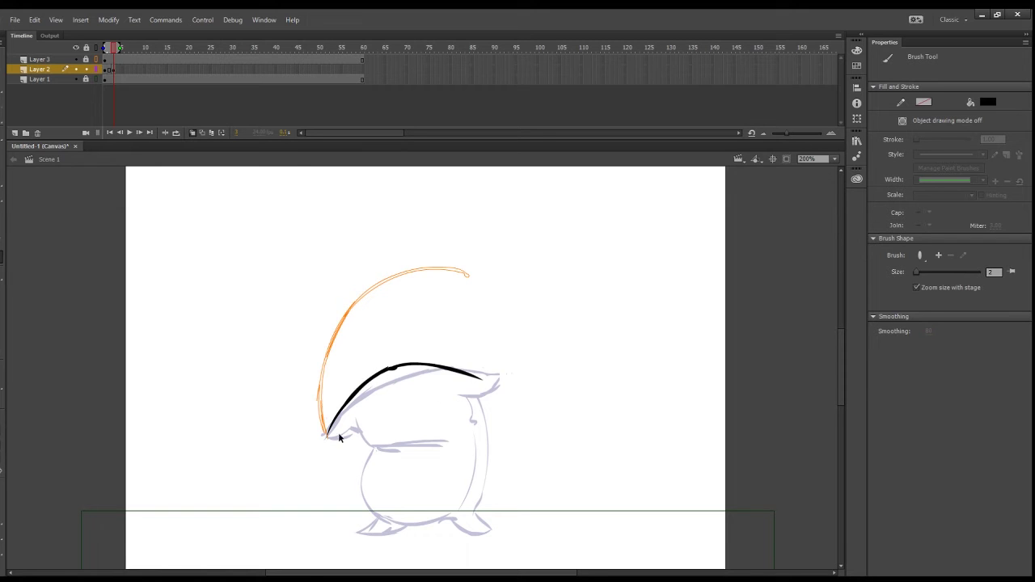
key(ctrl+z)
key(ctrl+z)
- Draw the sack's peaked top line on frame 3 with its corners, the left one at the arc's end, and the belly fold
mouse_move(325, 434)
mouse_down()
mouse_move(487, 377)
mouse_move(497, 388)
mouse_move(439, 358)
mouse_move(407, 359)
mouse_move(483, 379)
mouse_move(335, 414)
mouse_up()
key(ctrl+z)
key(ctrl+z)
key(ctrl+z)
mouse_move(323, 430)
mouse_down()
mouse_move(343, 434)
mouse_move(355, 420)
mouse_move(372, 444)
mouse_move(438, 437)
mouse_up()
key(ctrl+z)
- Draw the sack's bulging left side, its right side, the base and both feet on frame 3
mouse_move(374, 447)
mouse_down()
mouse_move(442, 448)
mouse_move(359, 497)
mouse_up()
drag(358, 490, 377, 518)
mouse_move(456, 374)
mouse_down()
mouse_move(502, 382)
mouse_move(473, 515)
mouse_up()
drag(474, 409, 472, 436)
drag(474, 443, 464, 513)
drag(354, 455, 377, 515)
mouse_move(390, 523)
mouse_down()
mouse_move(362, 532)
mouse_move(457, 513)
mouse_move(494, 534)
mouse_up()
drag(480, 498, 440, 522)
- Add a blank keyframe at frame 5 on Layer 2 and draw the sack's raised top line with a drooping right corner
click(114, 69)
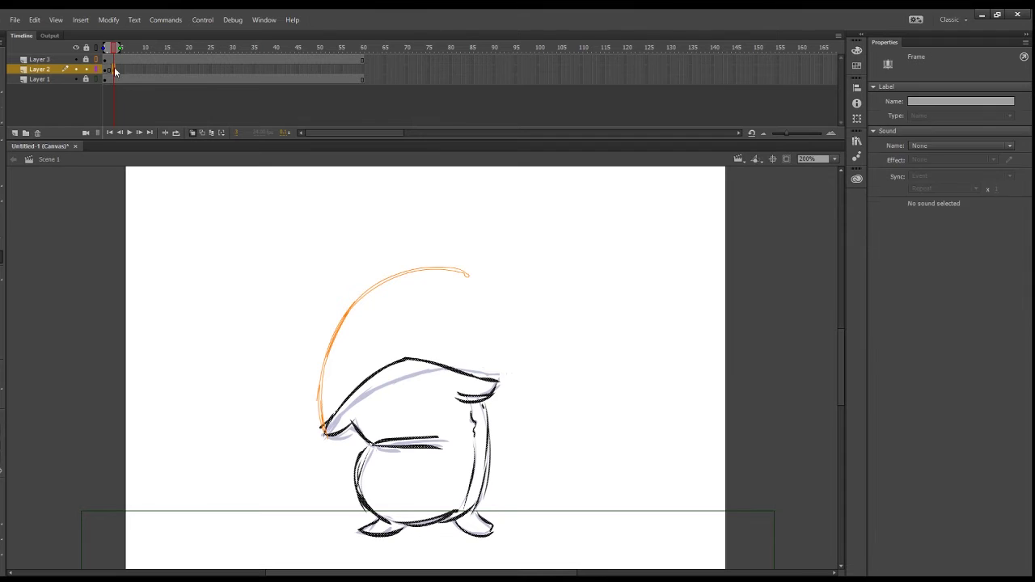
click(122, 69)
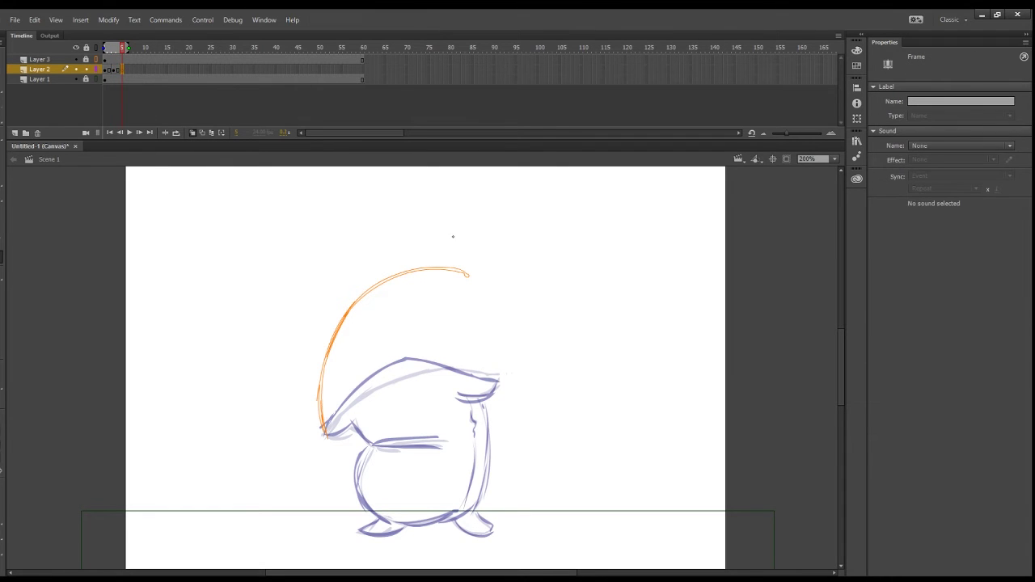
mouse_move(398, 354)
mouse_down()
mouse_move(320, 417)
mouse_move(356, 409)
mouse_move(369, 434)
mouse_move(454, 374)
mouse_move(485, 389)
mouse_up()
key(ctrl+z)
key(ctrl+z)
key(ctrl+z)
drag(466, 379, 495, 398)
mouse_move(487, 408)
mouse_down()
mouse_move(457, 395)
mouse_move(499, 401)
mouse_up()
- Draw the sack's left corner slightly higher along the arc, plus its curved belly fold and rounded left side
mouse_move(328, 408)
mouse_down()
mouse_move(316, 419)
mouse_move(354, 417)
mouse_up()
mouse_move(351, 406)
mouse_down()
mouse_move(371, 438)
mouse_move(440, 434)
mouse_up()
mouse_move(433, 447)
mouse_down()
mouse_move(350, 479)
mouse_move(394, 514)
mouse_up()
- Draw the sack's right side, its base and both feet on frame 5
mouse_move(483, 411)
mouse_down()
mouse_move(488, 480)
mouse_move(477, 505)
mouse_up()
drag(471, 412, 476, 447)
drag(475, 451, 456, 513)
drag(379, 519, 362, 531)
mouse_move(362, 531)
mouse_down()
mouse_move(462, 519)
mouse_move(497, 533)
mouse_up()
drag(478, 509, 494, 530)
- Extend the frame 5 drawing through frame 6 on Layer 2 and move the playhead past it
click(126, 70)
key(F5)
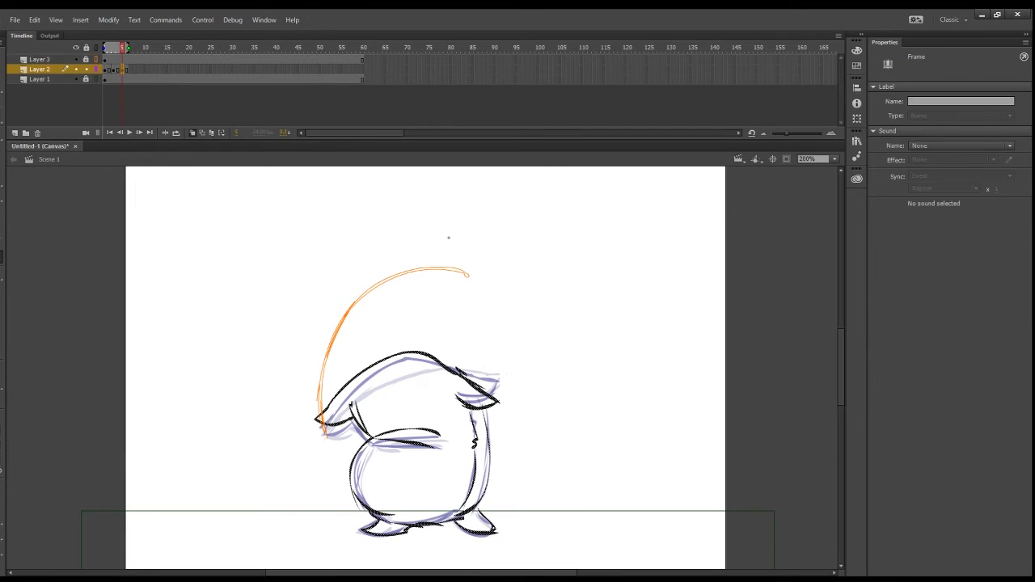
mouse_move(121, 50)
mouse_down()
mouse_move(106, 51)
mouse_move(133, 48)
mouse_up()
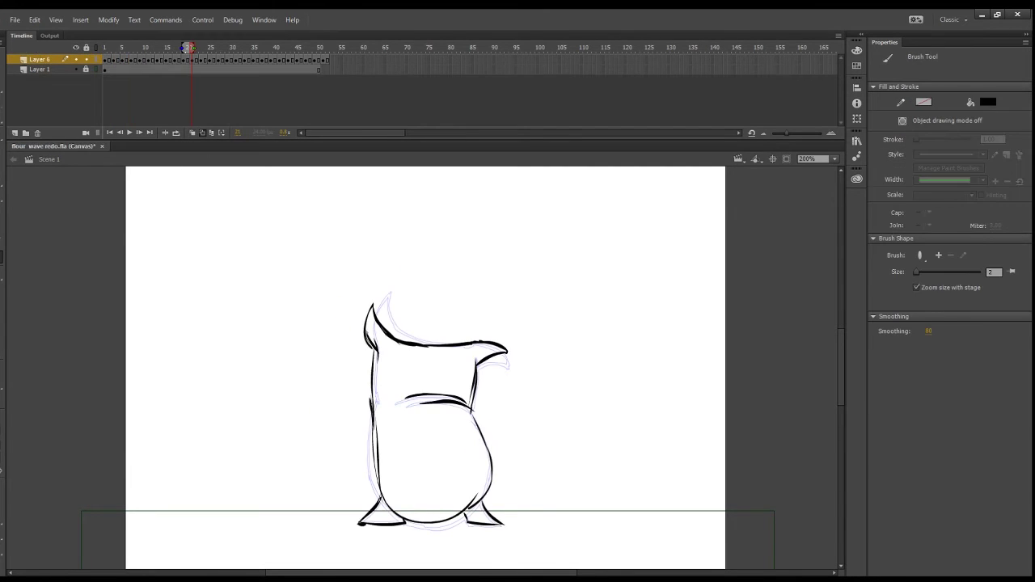
- In flour wave redo.fla, round out the sack's lower body on frame 21 and remove the old inner contour
mouse_move(368, 327)
mouse_down()
mouse_move(377, 495)
mouse_move(484, 518)
mouse_move(491, 469)
mouse_up()
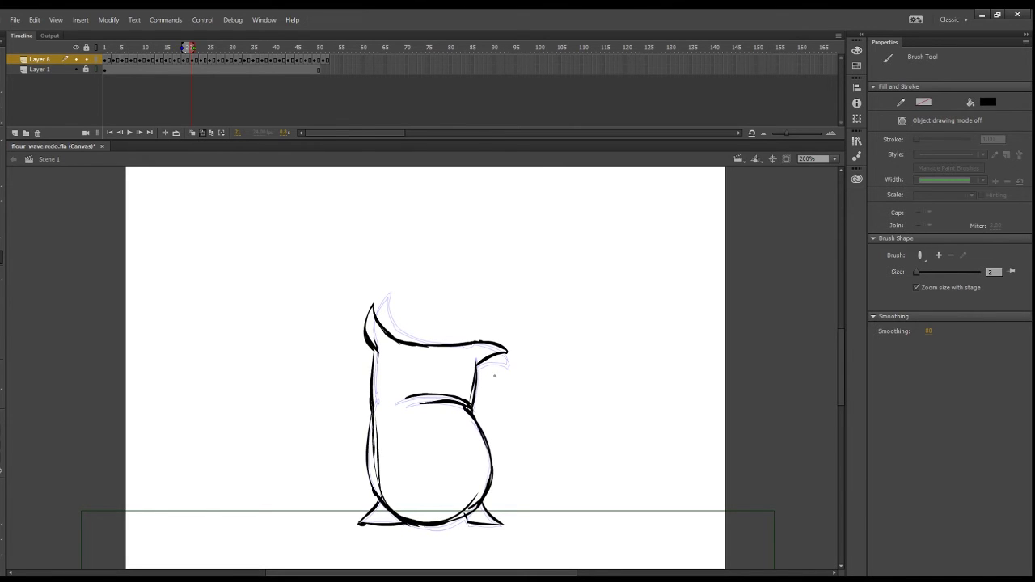
key(v)
drag(476, 508, 453, 517)
key(b)
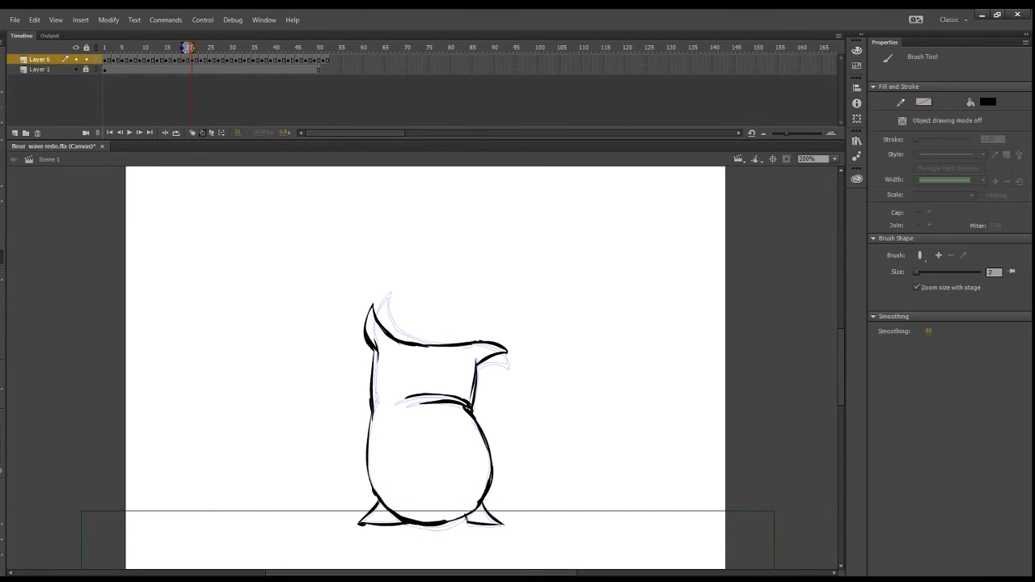
- Trim the left foot's tip and touch up the lower body's right side on frame 21
key(e)
drag(377, 530, 359, 525)
key(b)
drag(491, 466, 490, 483)
key(e)
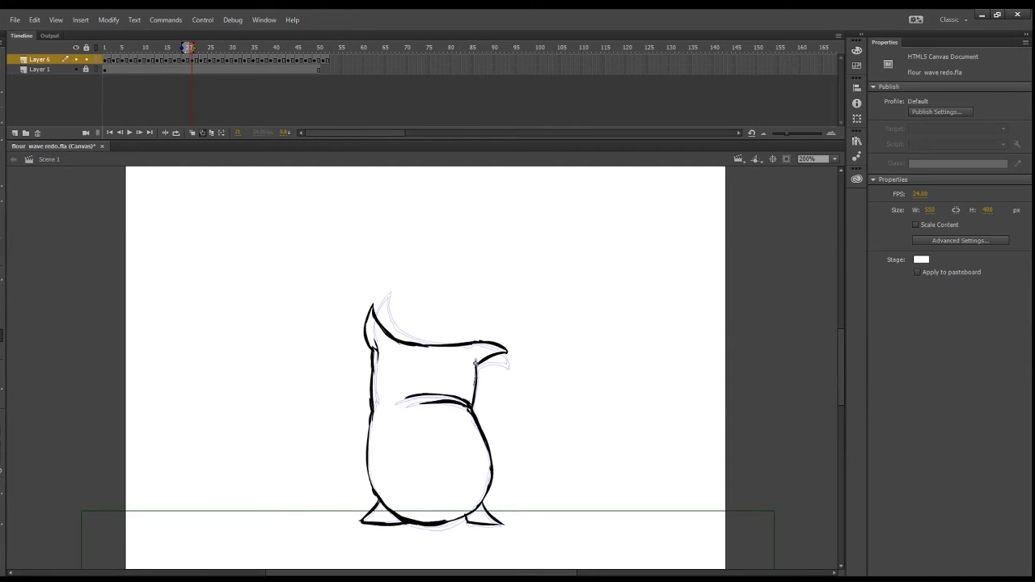
- Go to frame 23 and delete the sack's old lower body contour
key(.)
key(.)
key(l)
mouse_move(502, 480)
mouse_down()
mouse_move(372, 409)
mouse_move(495, 489)
mouse_up()
key(Delete)
- Redraw a rounded lower body following the previous frame's outline on frame 23 and trim the upper right corner's tip
key(b)
mouse_move(437, 399)
mouse_down()
mouse_move(471, 405)
mouse_move(445, 524)
mouse_up()
drag(472, 405, 490, 495)
drag(373, 402, 453, 524)
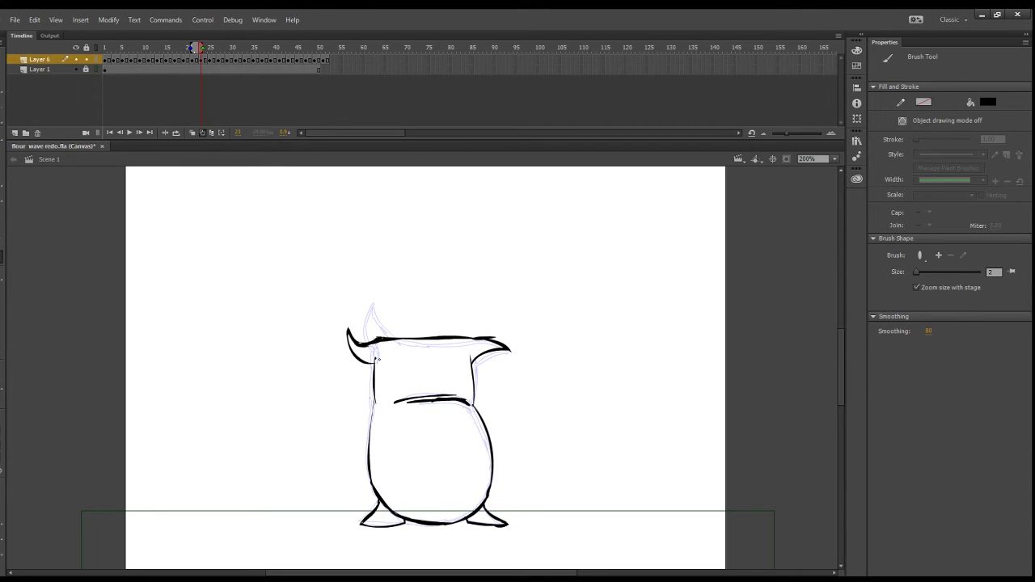
drag(374, 395, 370, 466)
key(e)
drag(479, 333, 516, 354)
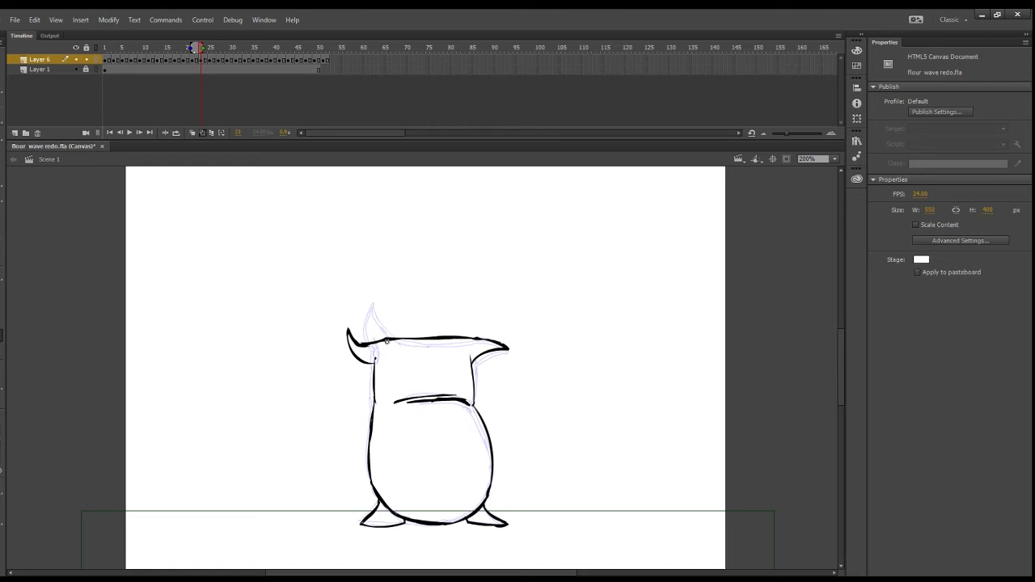
- Go to frame 25 and erase the sack's old narrow lower body contour
key(.)
key(b)
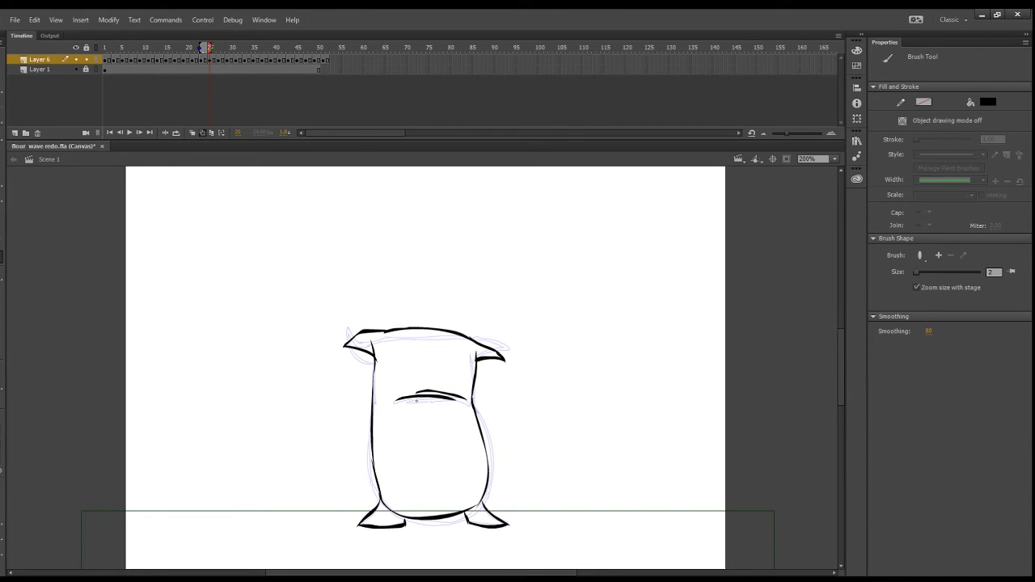
key(e)
mouse_move(374, 428)
mouse_down()
mouse_move(404, 516)
mouse_move(491, 490)
mouse_move(474, 404)
mouse_move(484, 505)
mouse_up()
- Redraw a rounder lower body on frame 25, thicken its left side and base, and clean up the joint beside the belly fold
key(b)
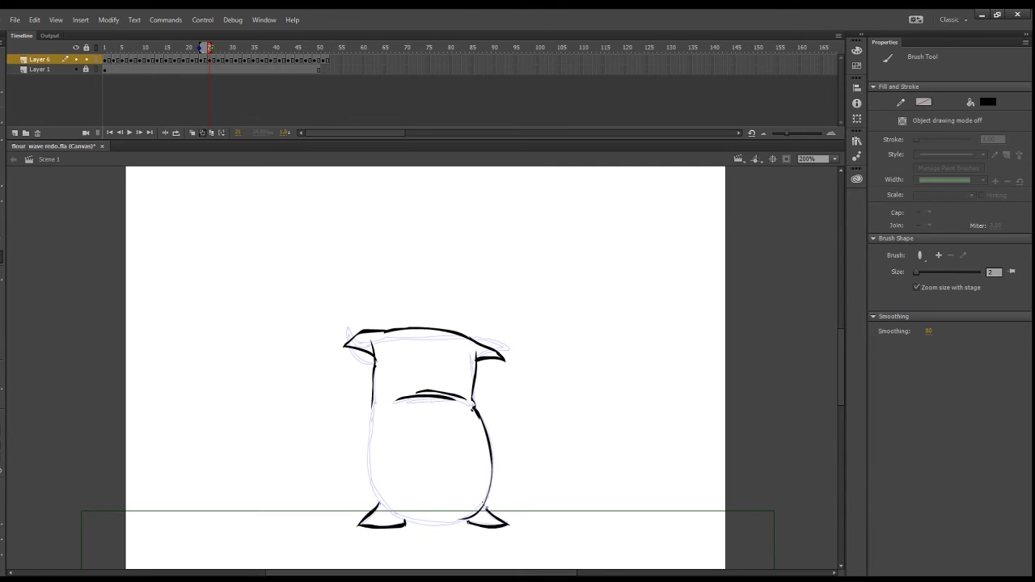
mouse_move(373, 404)
mouse_down()
mouse_move(434, 523)
mouse_move(463, 522)
mouse_up()
drag(377, 491, 458, 524)
key(e)
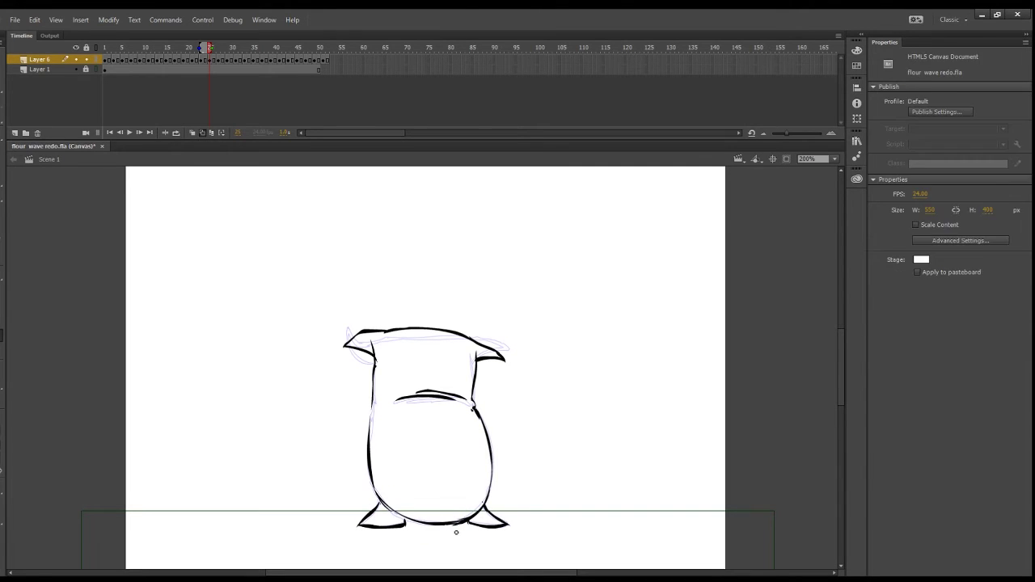
key(b)
drag(371, 458, 440, 524)
drag(370, 408, 369, 448)
key(e)
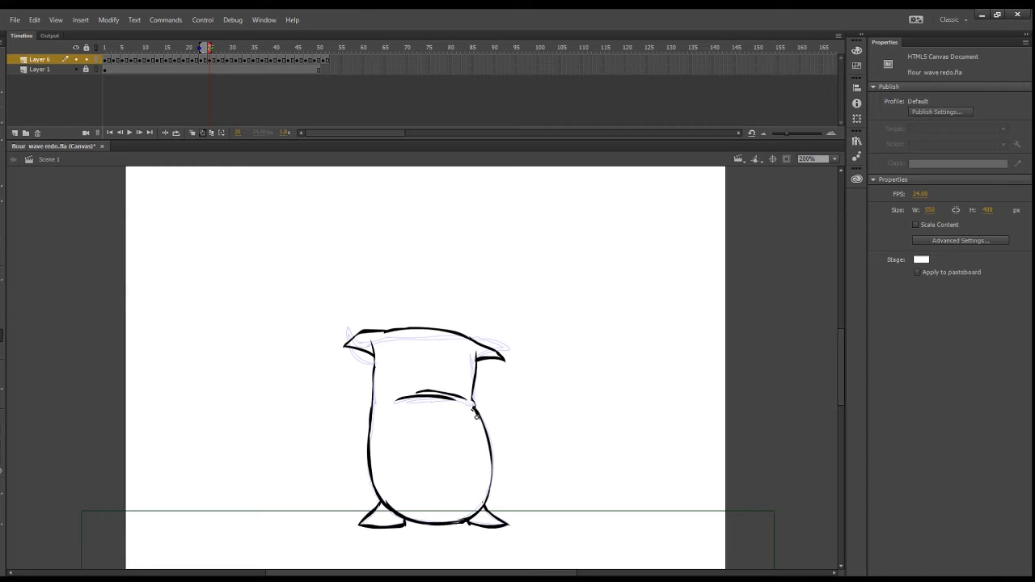
click(478, 417)
- Go to frame 28 and remove the sack's old lower body contour
key(period)
key(period)
key(period)
key(e)
mouse_move(372, 406)
mouse_down()
mouse_move(366, 473)
mouse_move(498, 522)
mouse_up()
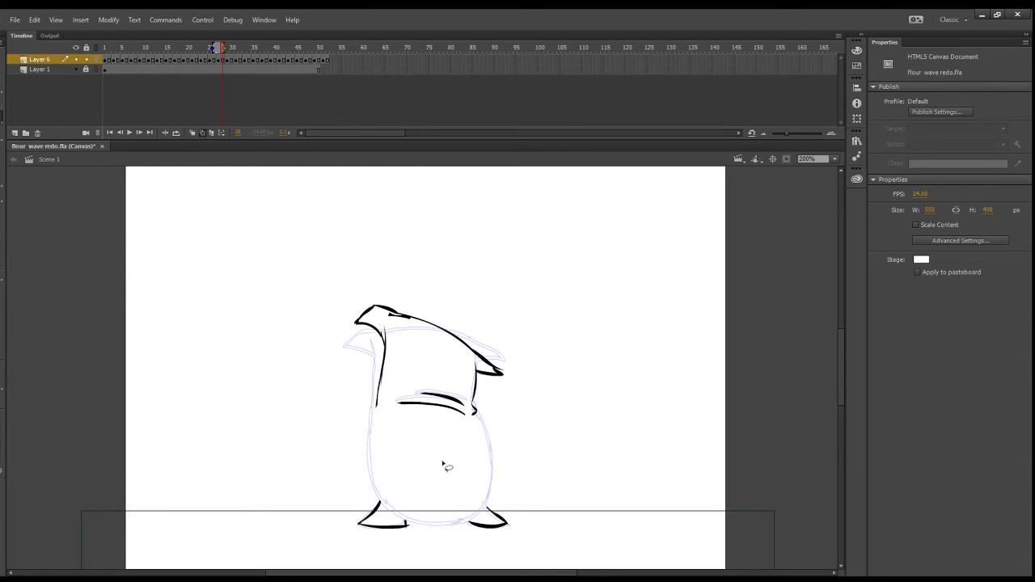
- Redraw the rounded right side, left side and base of the sack's lower body on frame 28
key(b)
drag(475, 414, 489, 498)
mouse_move(377, 405)
mouse_down()
mouse_move(371, 474)
mouse_move(453, 523)
mouse_move(486, 503)
mouse_up()
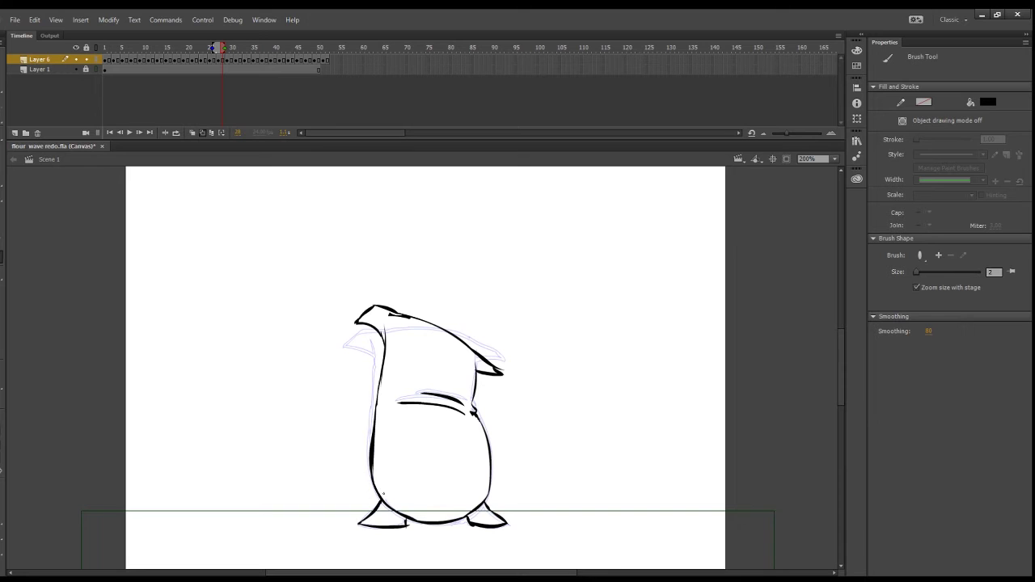
- Erase the stray stroke under the top line on frame 28 and reinforce the upper left and upper right sides
key(e)
mouse_move(409, 318)
mouse_down()
mouse_move(374, 318)
mouse_move(417, 317)
mouse_up()
key(b)
drag(384, 327, 385, 351)
key(e)
key(b)
drag(475, 359, 474, 411)
- Go to frame 30, draw a wider lower body contour and erase the old narrower one
key(period)
key(period)
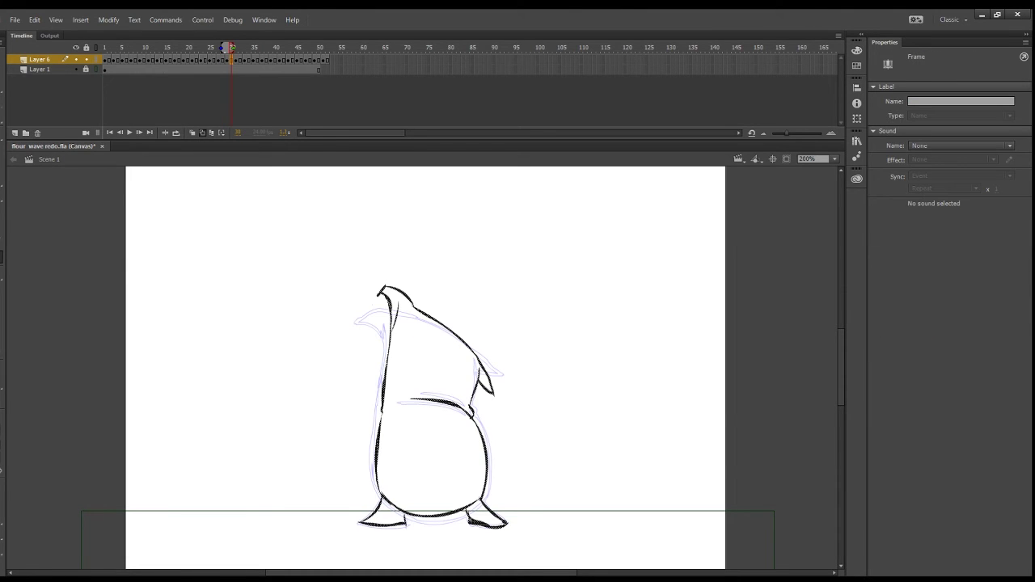
key(b)
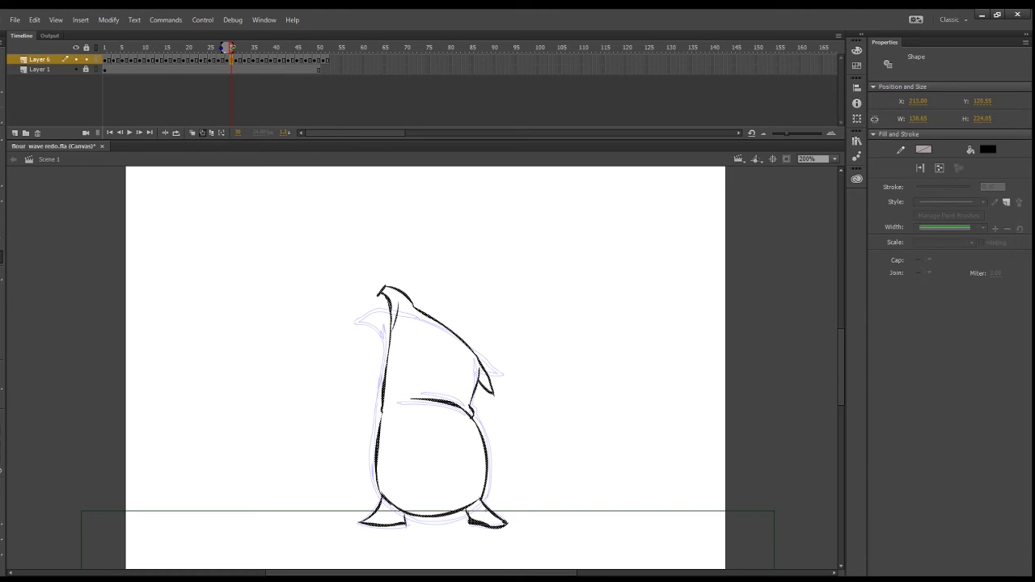
drag(474, 414, 490, 498)
drag(385, 400, 486, 508)
key(e)
mouse_move(381, 422)
mouse_down()
mouse_move(390, 501)
mouse_move(444, 520)
mouse_move(472, 512)
mouse_move(485, 491)
mouse_move(476, 419)
mouse_up()
drag(476, 419, 483, 504)
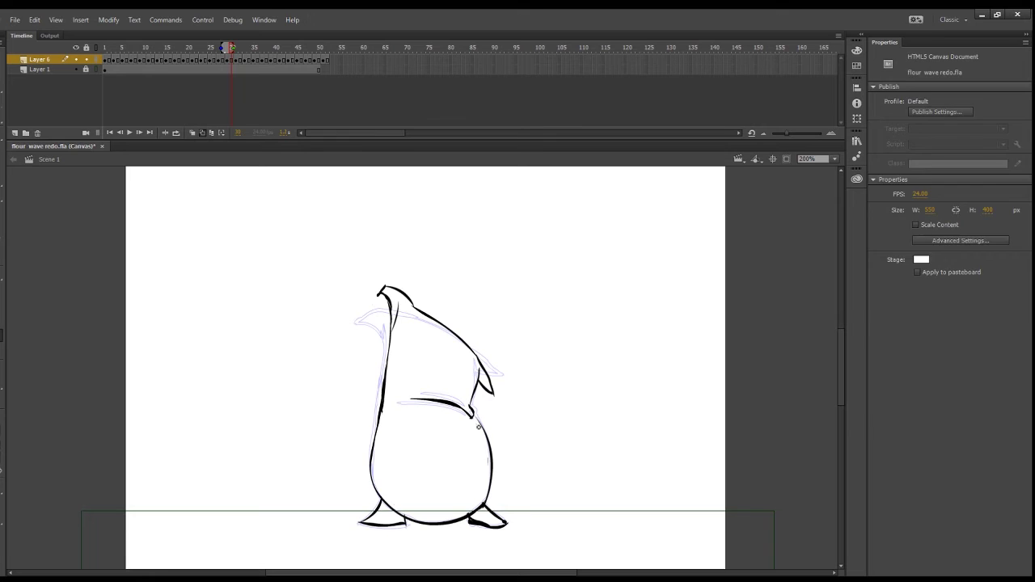
- Join the right side to the belly fold on frame 30 and strengthen the left side below the upper left corner
key(b)
mouse_move(482, 429)
mouse_down()
mouse_move(458, 394)
mouse_move(473, 409)
mouse_up()
drag(395, 311, 388, 362)
key(e)
key(b)
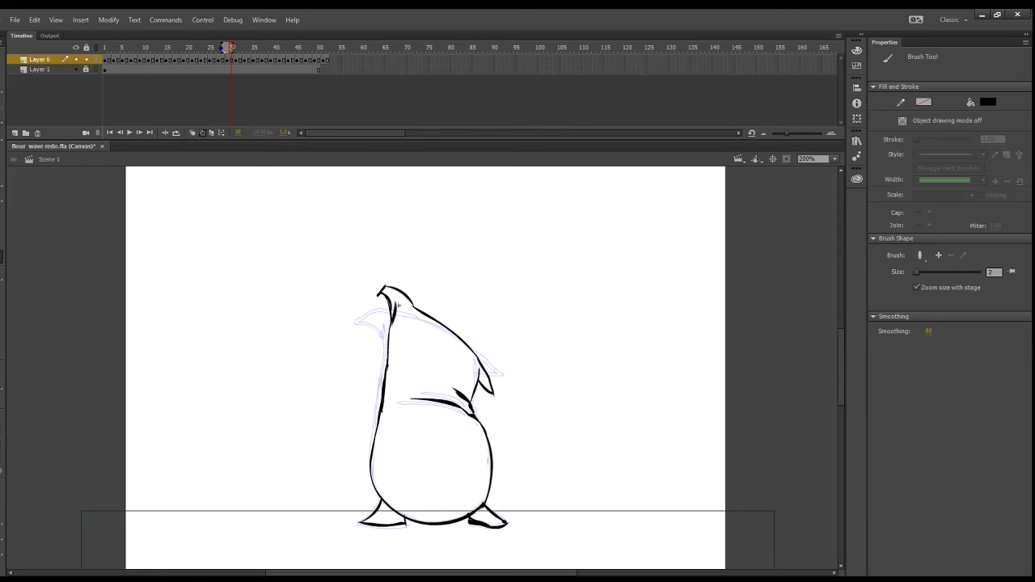
- Clean up and refine the sack's upper left corner on frame 30
key(e)
drag(384, 286, 393, 287)
key(b)
key(e)
key(b)
key(e)
key(b)
- Go to frame 32, draw a wider lower body contour and erase the old inner lines
click(240, 59)
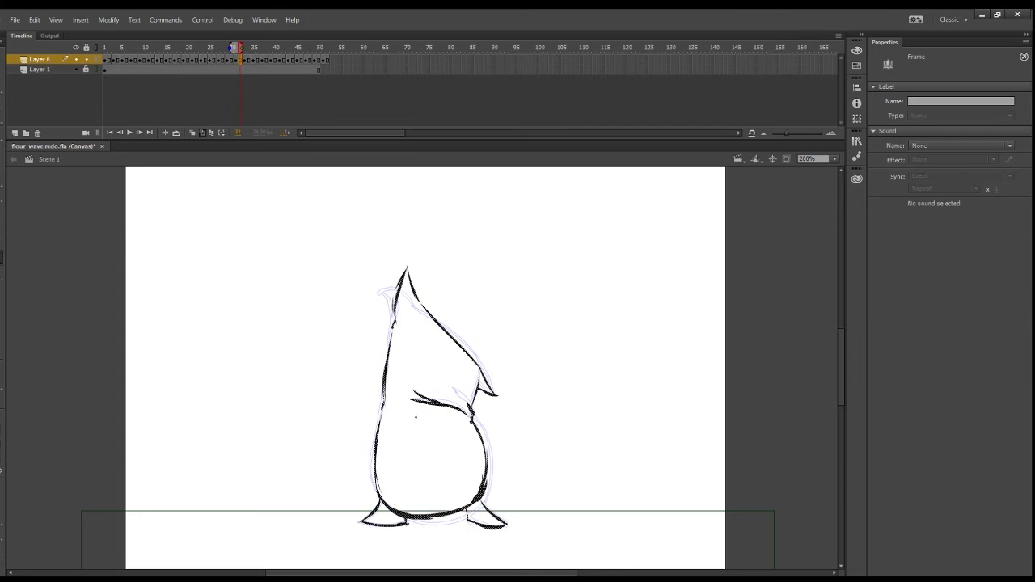
key(e)
drag(471, 417, 483, 501)
drag(383, 411, 373, 498)
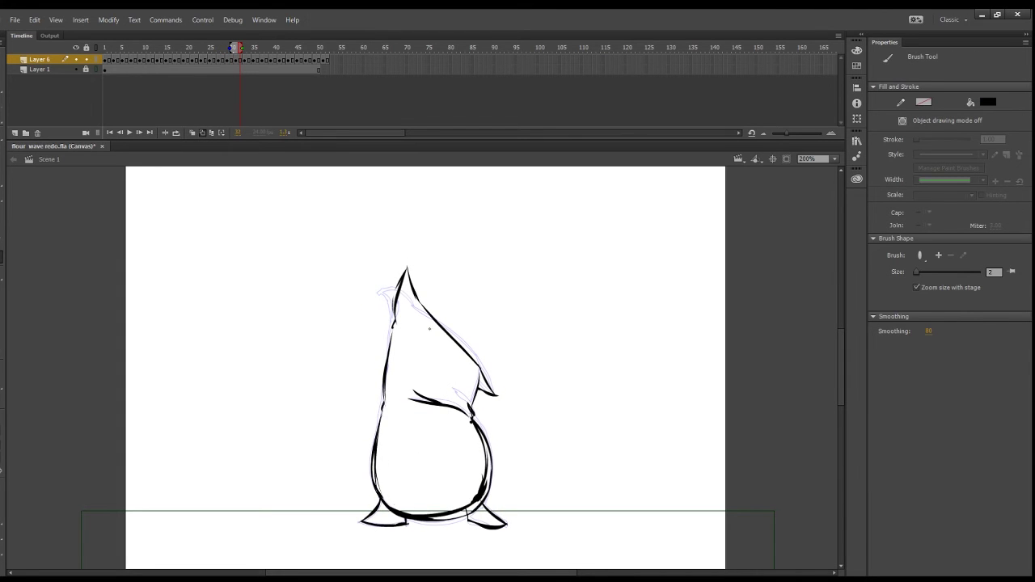
key(e)
mouse_move(473, 421)
mouse_down()
mouse_move(489, 466)
mouse_move(469, 514)
mouse_move(404, 515)
mouse_move(380, 467)
mouse_move(408, 514)
mouse_up()
key(b)
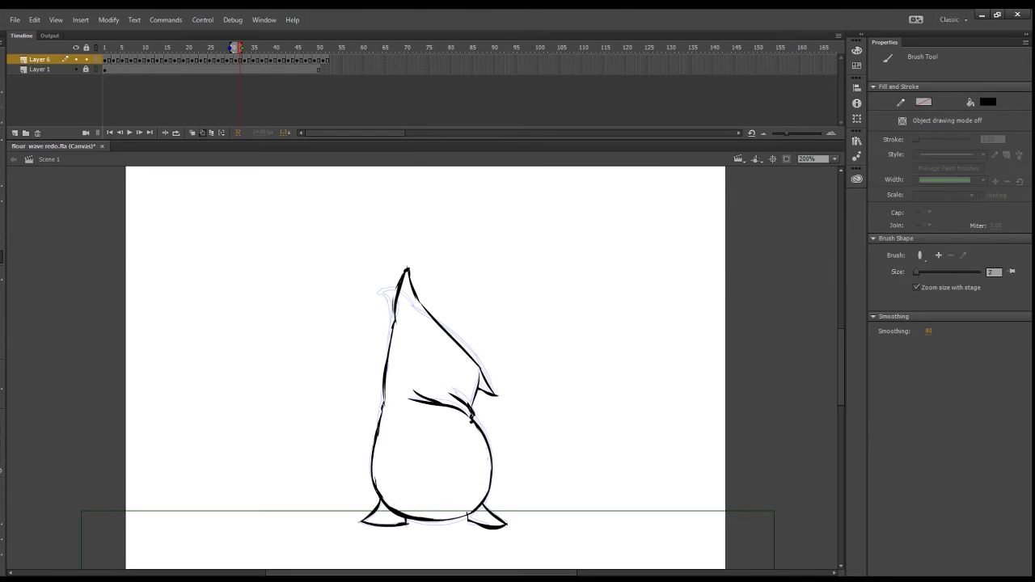
- Smooth the sack's left side on frame 32, refine the pointed top corner and add a crease beneath it
drag(385, 385, 381, 424)
key(e)
key(b)
key(e)
key(b)
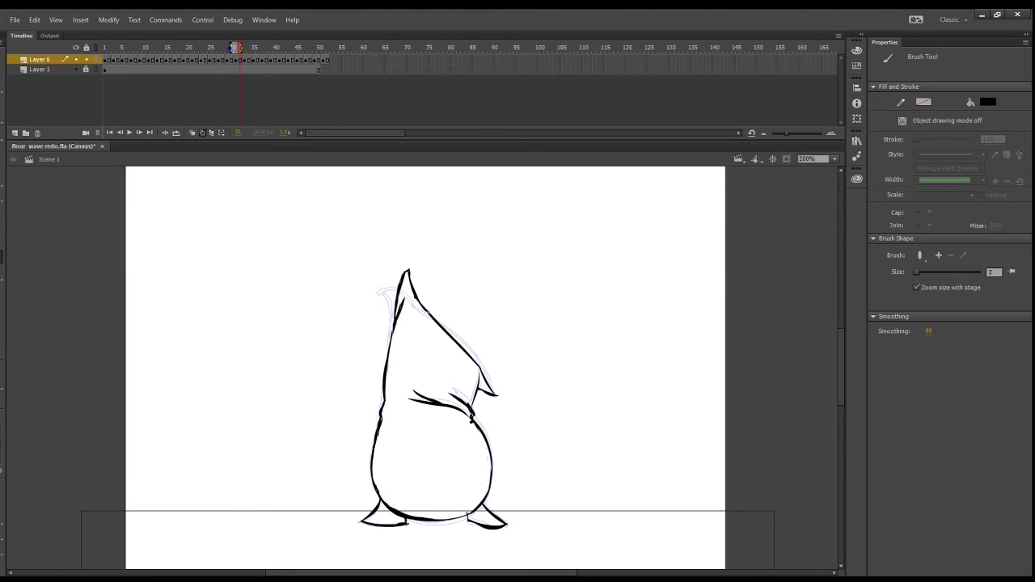
- Touch up the short right side above the belly fold and the base line near the right foot on frame 32
drag(479, 373, 474, 402)
key(ctrl+z)
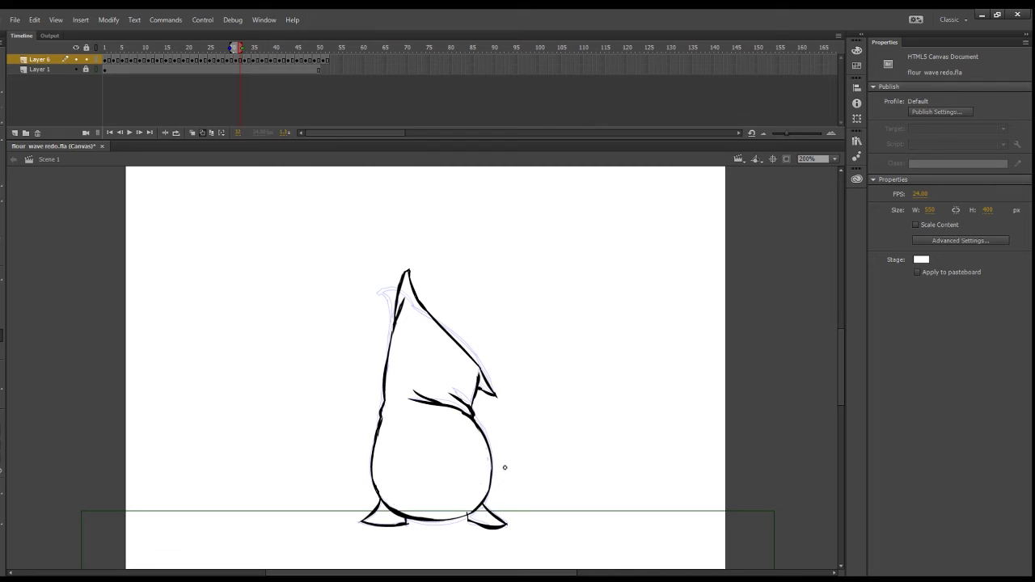
key(ctrl+z)
drag(439, 519, 471, 511)
- Go to frame 34, draw a wider lower body contour and erase the old inner one
key(period)
key(period)
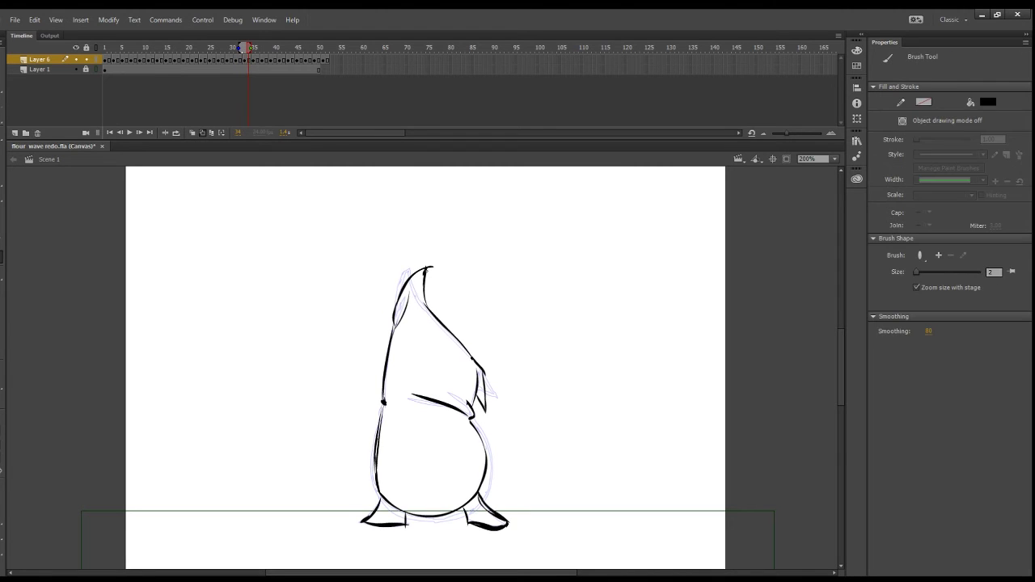
mouse_move(383, 406)
mouse_down()
mouse_move(376, 485)
mouse_move(463, 516)
mouse_up()
key(e)
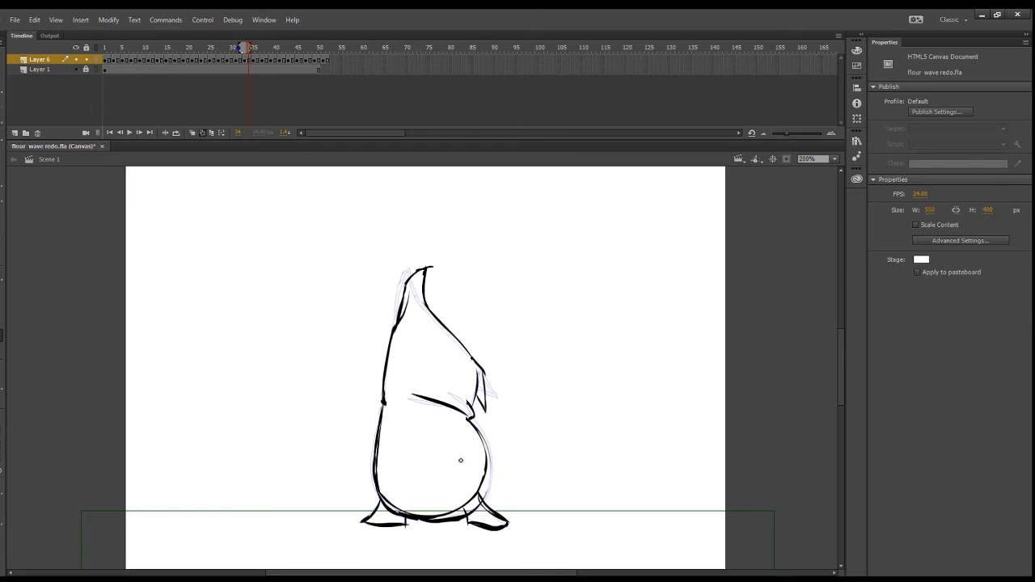
mouse_move(479, 431)
mouse_down()
mouse_move(488, 479)
mouse_move(470, 511)
mouse_move(435, 516)
mouse_up()
mouse_move(385, 415)
mouse_down()
mouse_move(380, 474)
mouse_move(424, 518)
mouse_up()
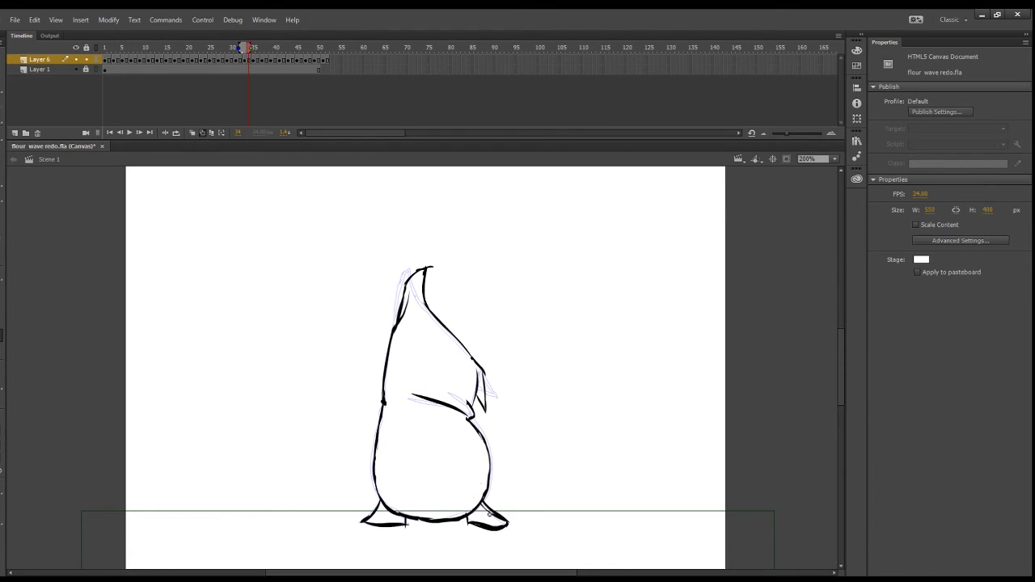
- Clean stray marks from both feet on frame 34 and patch the lower body's right side
drag(489, 515, 514, 524)
key(b)
key(e)
drag(406, 529, 410, 536)
key(b)
drag(479, 437, 483, 442)
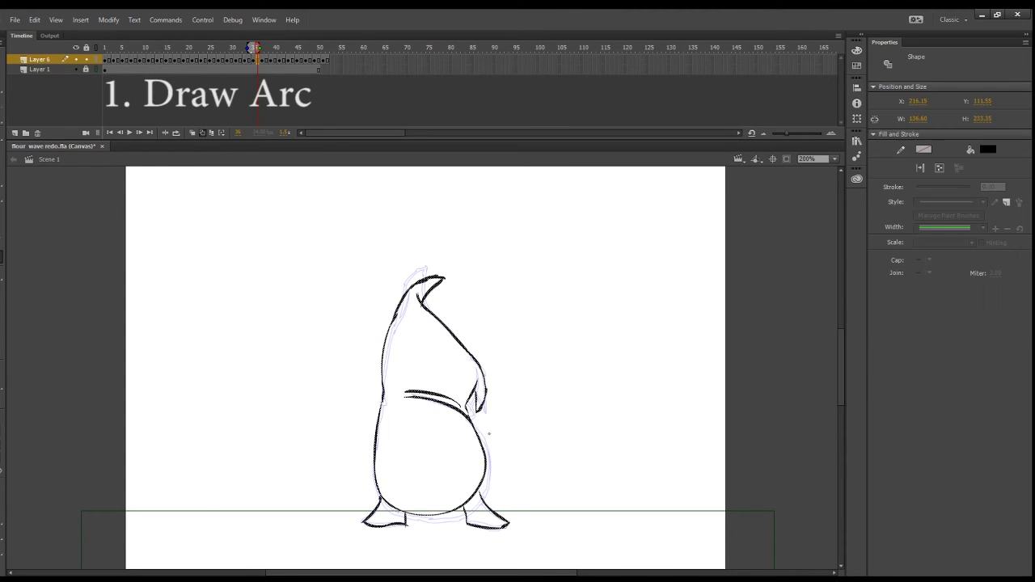
- Draw a wider lower body contour on frame 36 and erase the old inner one
mouse_move(487, 455)
mouse_down()
mouse_move(473, 510)
mouse_move(379, 497)
mouse_up()
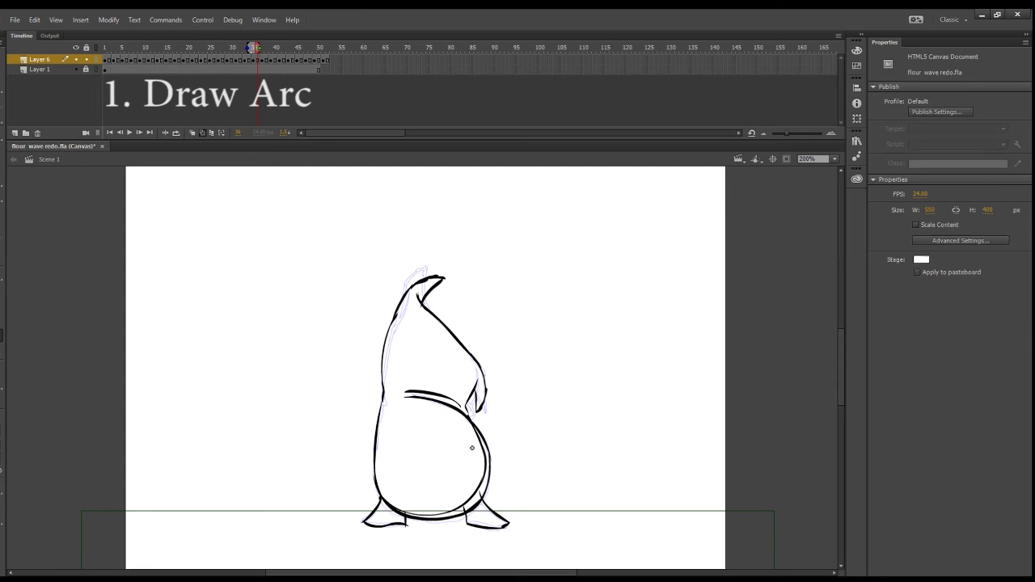
key(e)
mouse_move(473, 425)
mouse_down()
mouse_move(482, 497)
mouse_move(468, 511)
mouse_move(405, 515)
mouse_up()
key(b)
- Touch up the drooping right corner on frame 36 and tidy the sack's curled top tip
drag(480, 365, 486, 389)
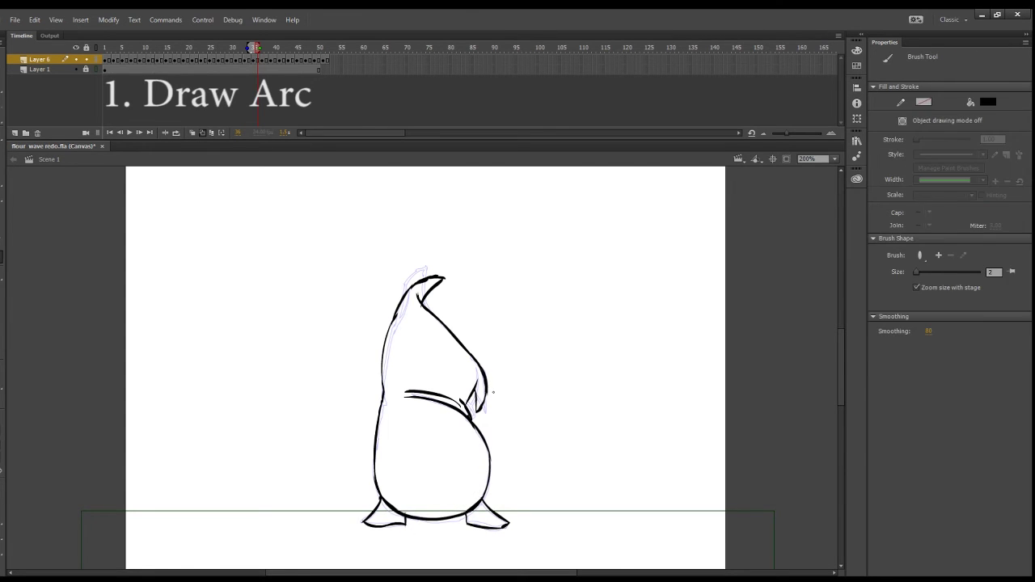
key(ctrl+z)
key(e)
drag(416, 279, 442, 276)
key(b)
key(e)
click(409, 288)
key(b)
- Go to frame 38, draw a wider lower body contour and erase the old inner lines and stray foot marks
click(267, 49)
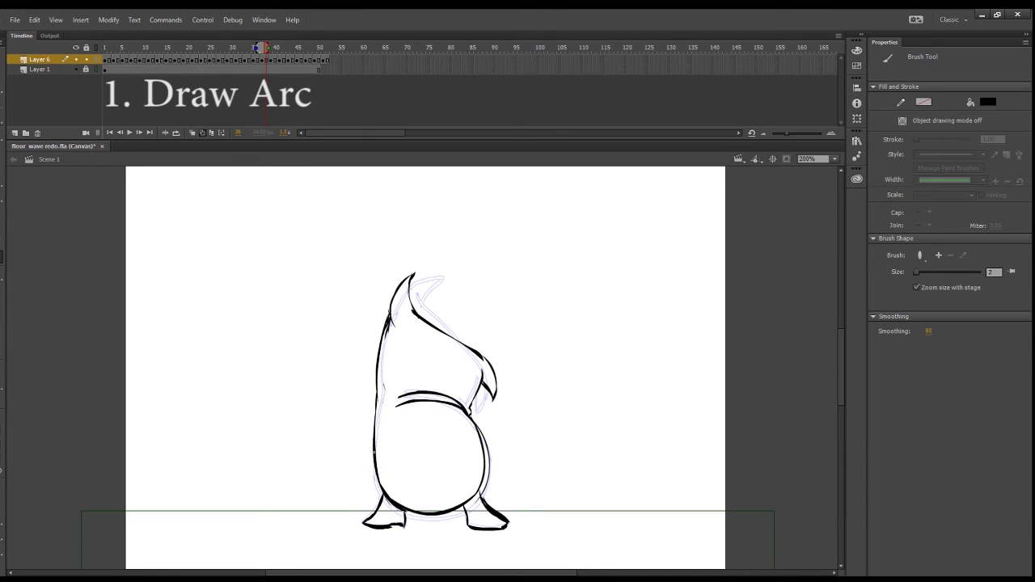
drag(413, 516, 433, 521)
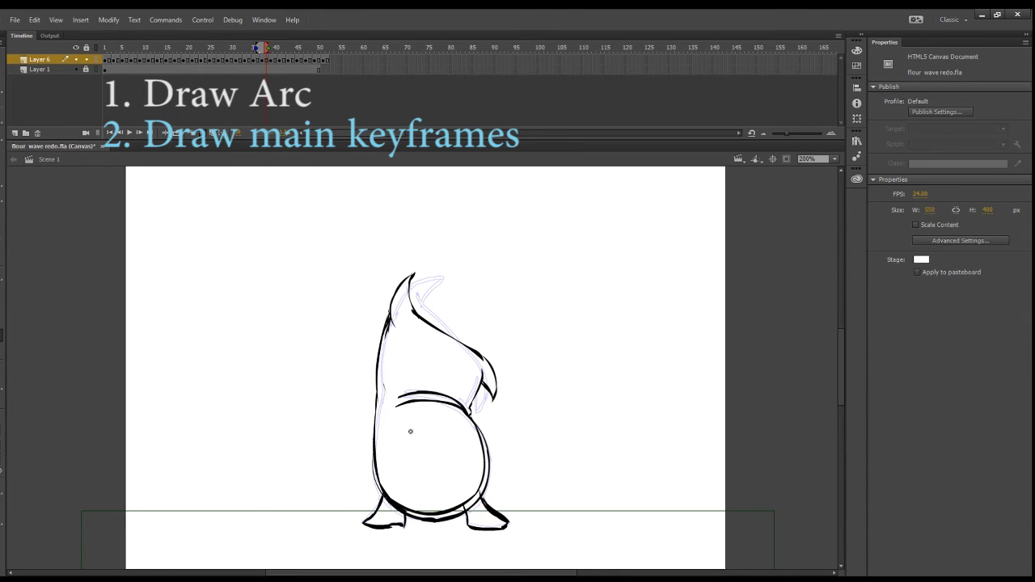
key(b)
mouse_move(375, 449)
mouse_down()
mouse_move(391, 497)
mouse_move(458, 509)
mouse_move(481, 487)
mouse_up()
key(e)
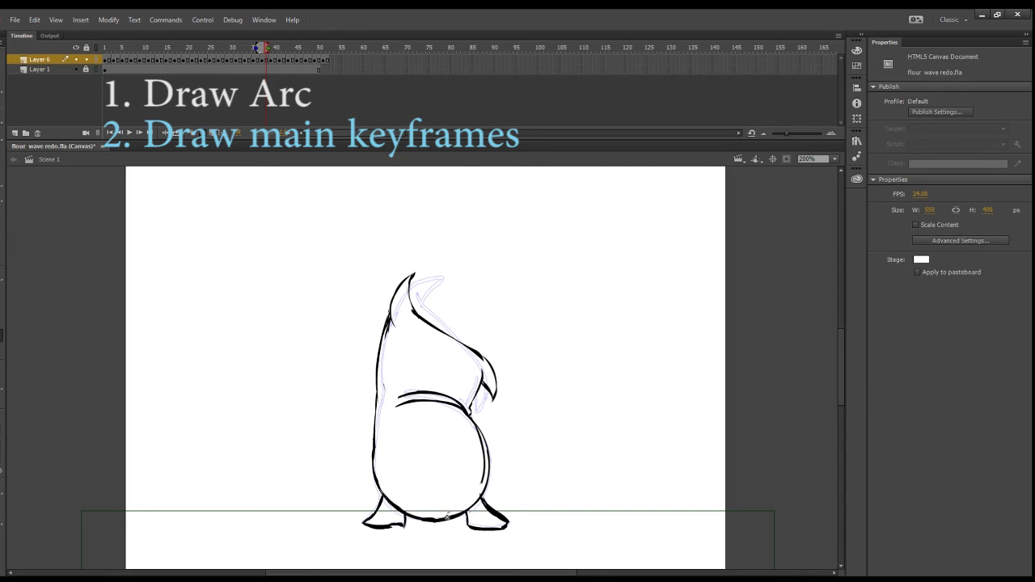
drag(476, 430, 484, 486)
mouse_move(506, 525)
mouse_down()
mouse_move(483, 500)
mouse_move(470, 512)
mouse_move(508, 526)
mouse_up()
key(b)
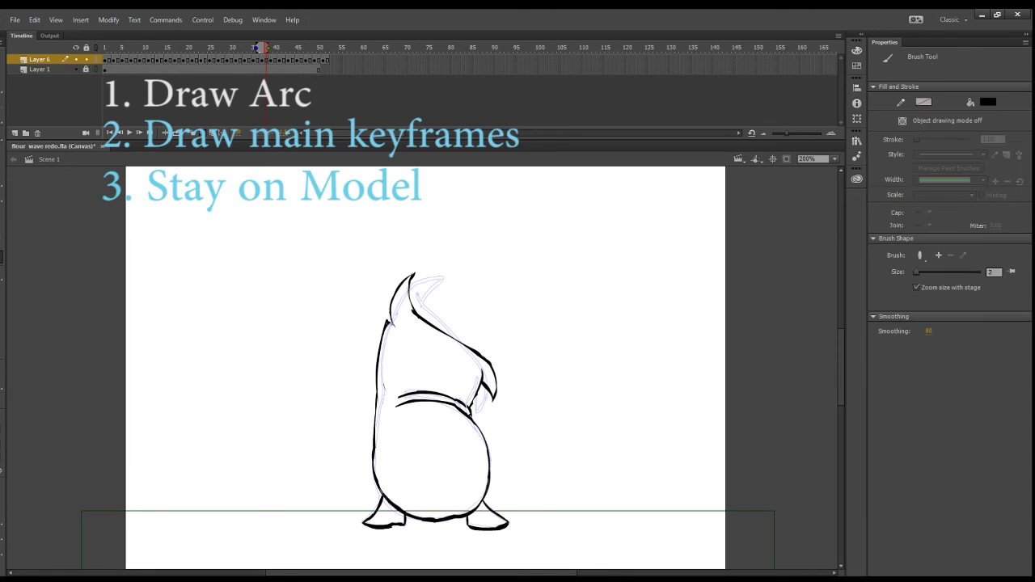
- Go to frame 39, draw a wider lower body contour and erase the old inner one
click(272, 60)
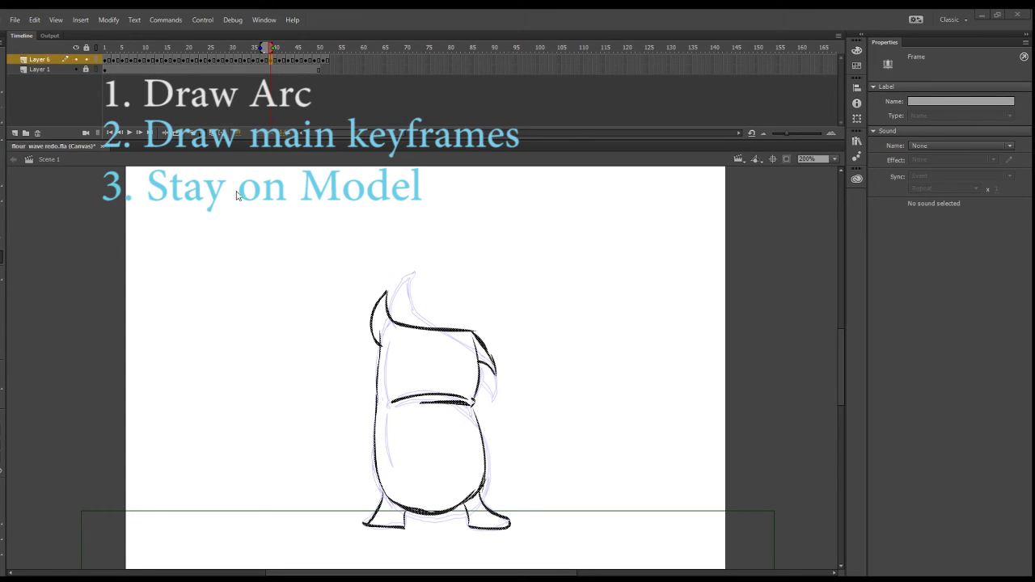
key(b)
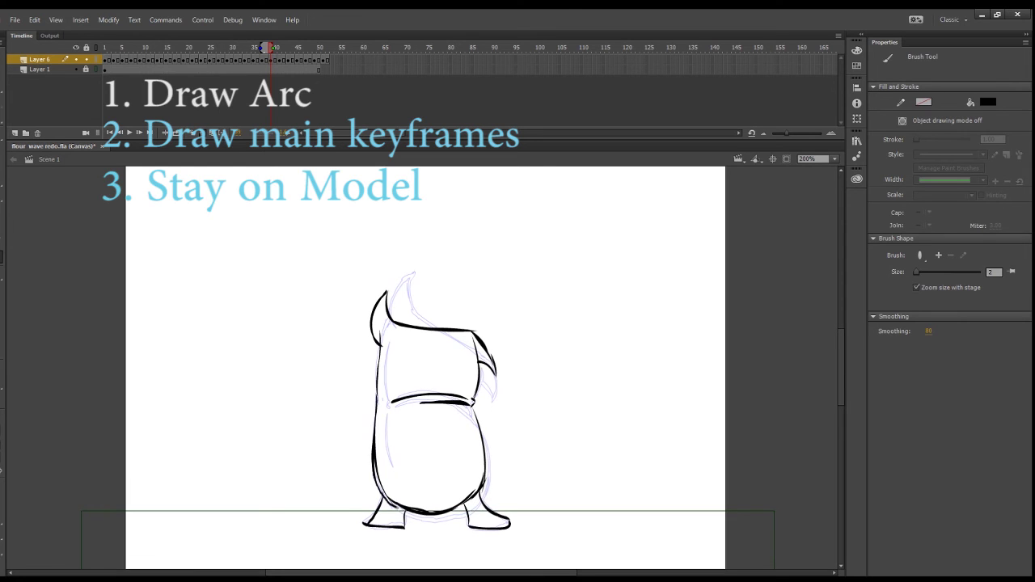
drag(381, 490, 484, 505)
mouse_move(471, 411)
mouse_down()
mouse_move(488, 461)
mouse_move(482, 510)
mouse_up()
key(e)
drag(380, 460, 430, 516)
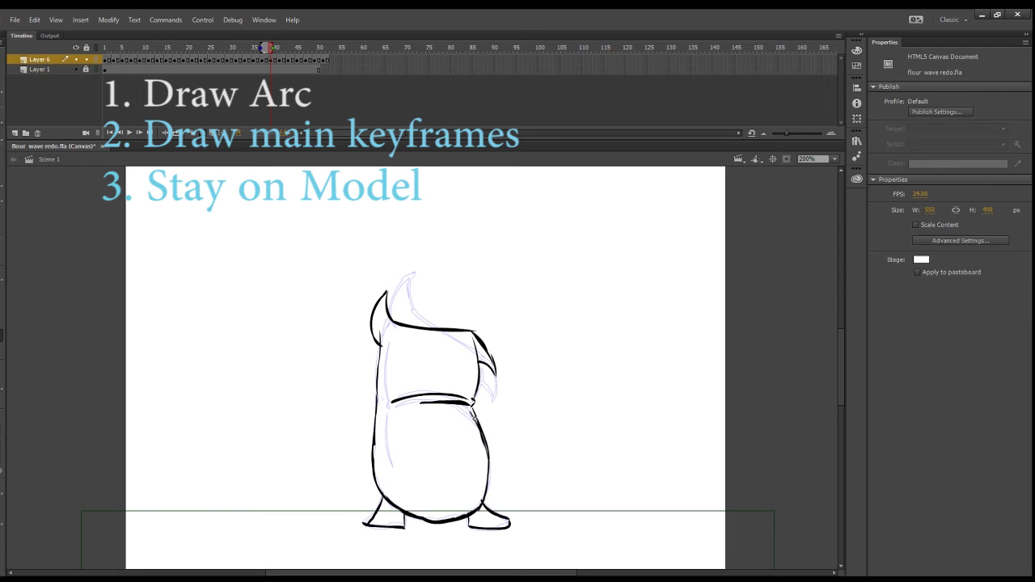
- Reshape both feet on frame 39 and patch the line along the sack's left side
key(b)
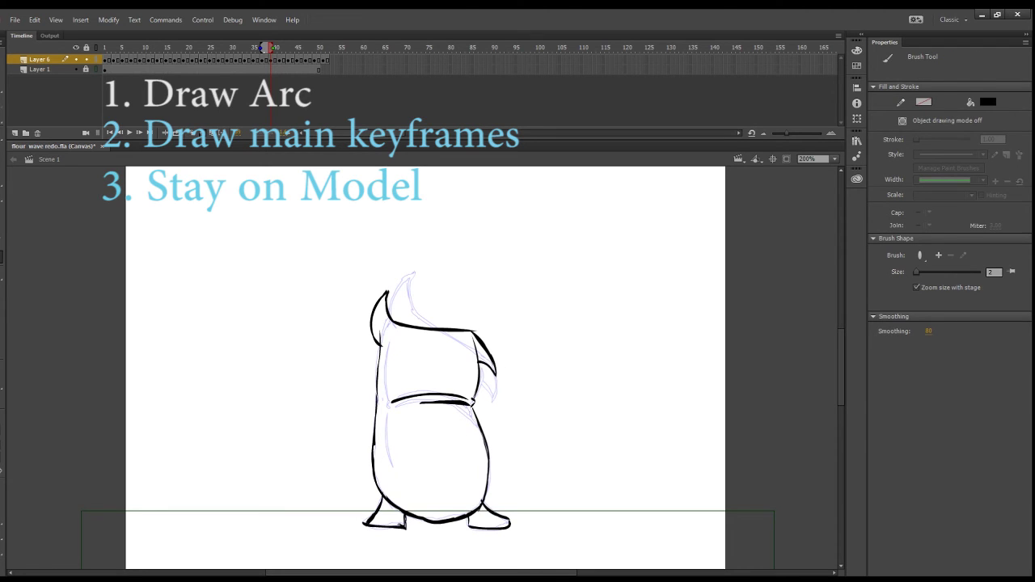
key(v)
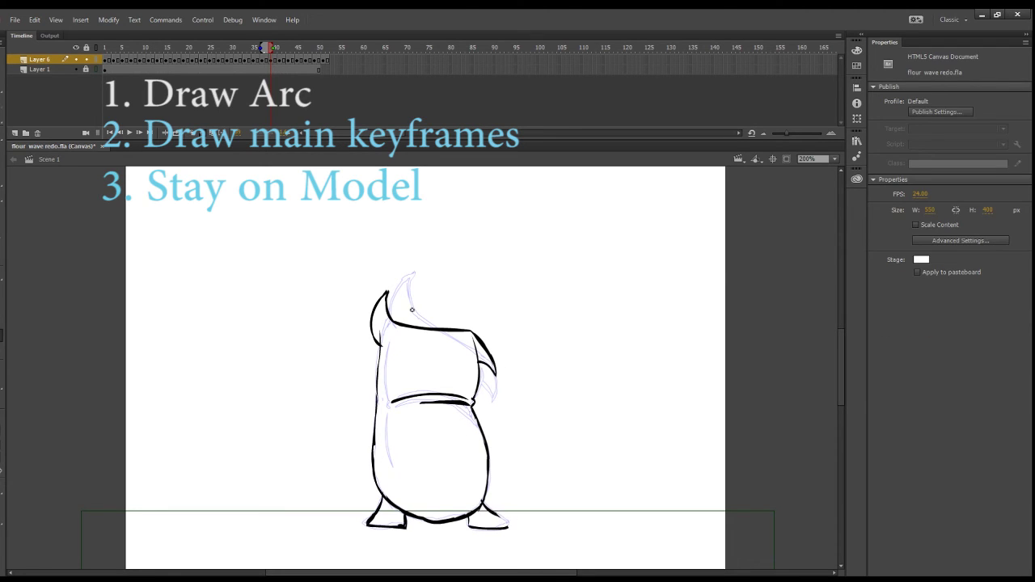
key(b)
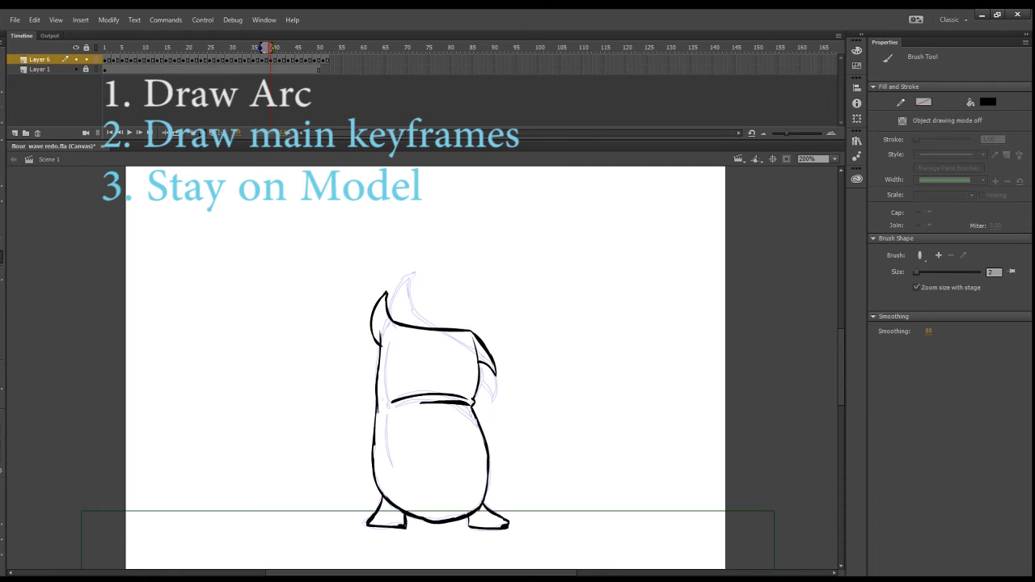
- Preview the animation, then go to frame 41 and draw a wider lower body contour
click(130, 133)
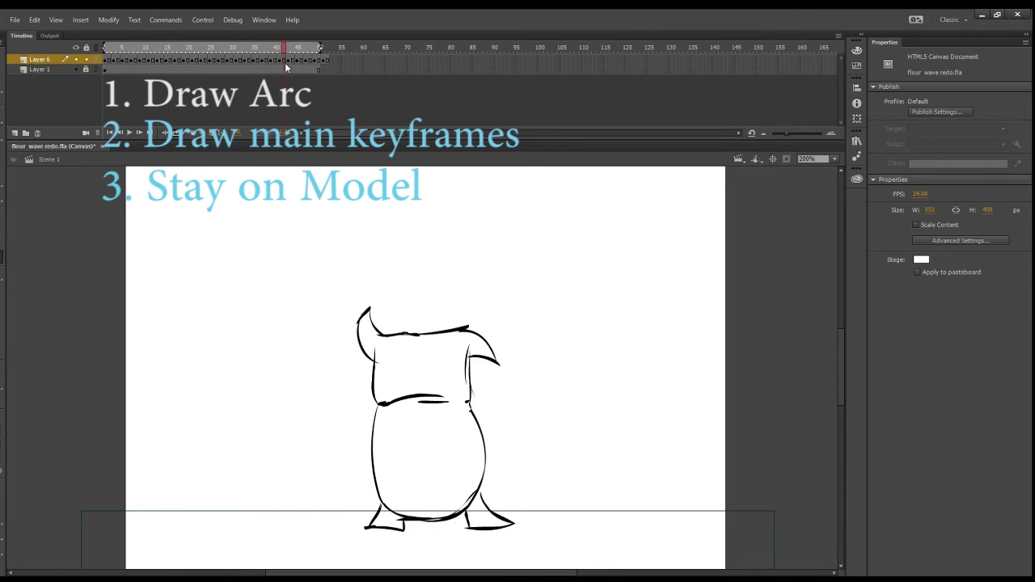
mouse_move(283, 50)
mouse_down()
mouse_move(250, 55)
mouse_move(315, 73)
mouse_move(255, 70)
mouse_move(283, 80)
mouse_up()
mouse_move(479, 434)
mouse_down()
mouse_move(469, 515)
mouse_move(424, 521)
mouse_up()
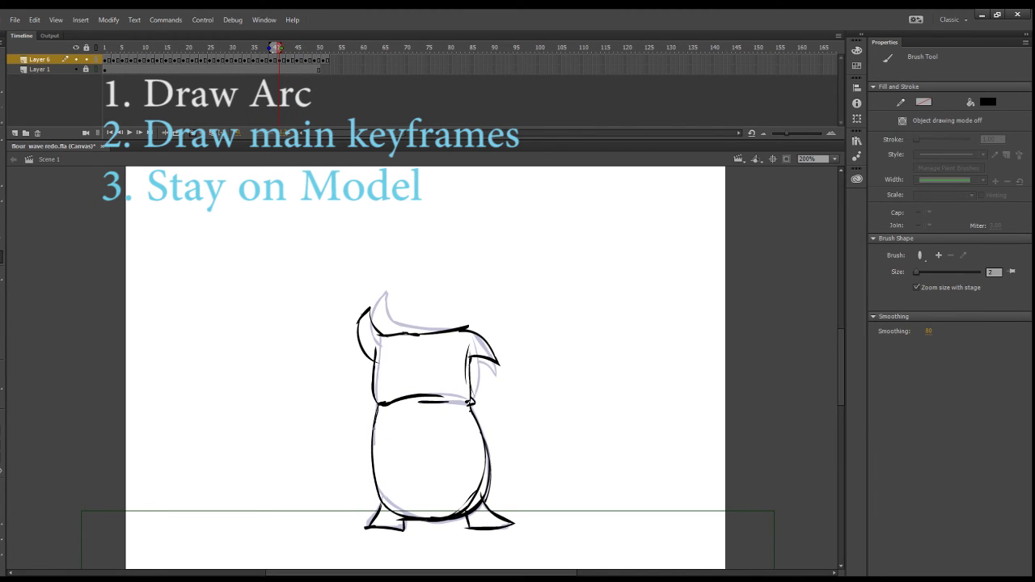
drag(377, 411, 372, 484)
key(e)
- Reshape both feet on frame 41 and erase the old inner line of the lower body
key(b)
drag(502, 519, 506, 528)
key(e)
mouse_move(484, 471)
mouse_down()
mouse_move(472, 503)
mouse_move(408, 533)
mouse_up()
key(b)
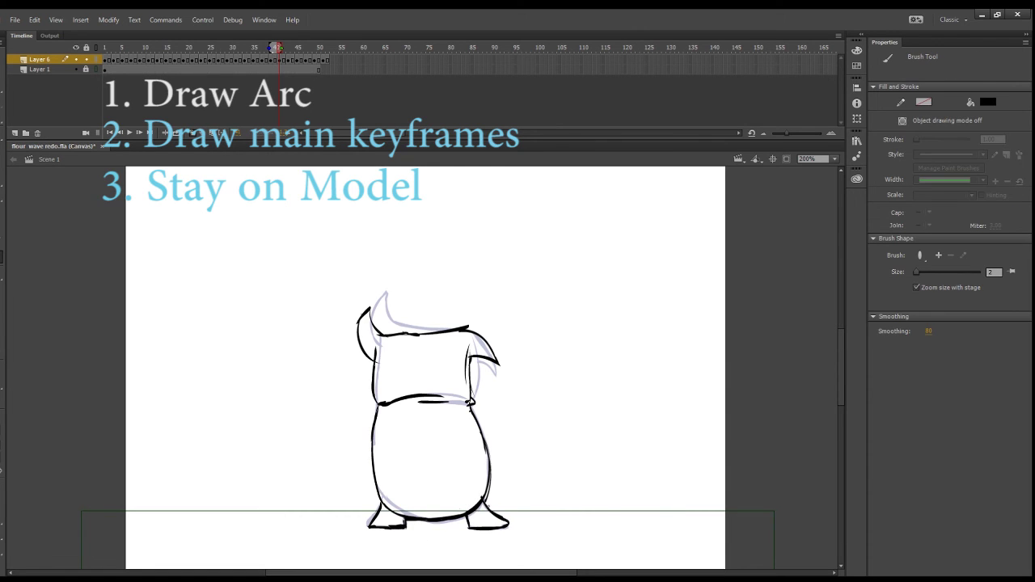
- Clean up the doubled line on the sack's upper right side and the waist notch on frame 41
key(v)
key(b)
key(v)
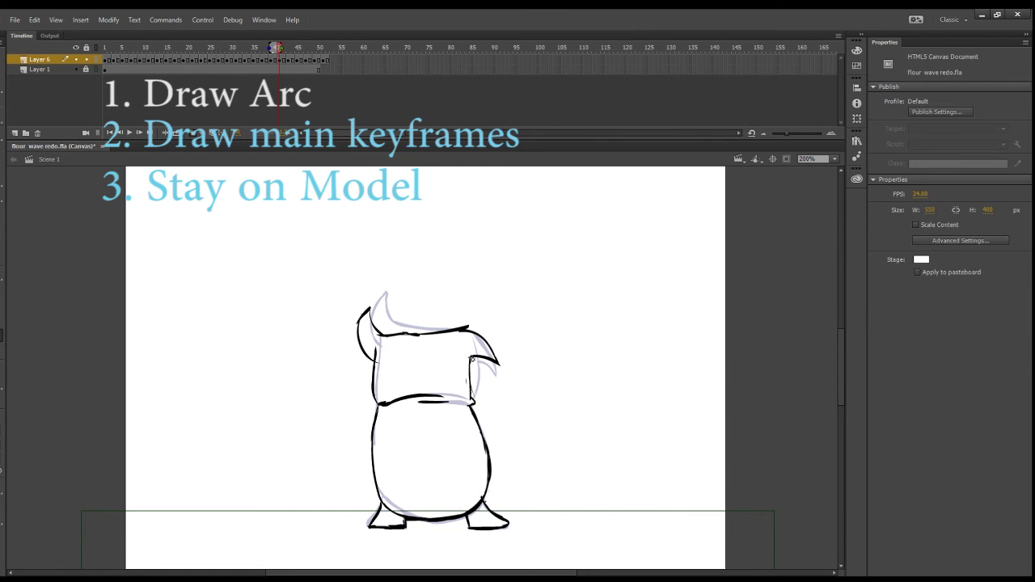
key(b)
key(v)
key(b)
key(v)
key(b)
- Smooth the sack's top edge on frame 41 and extend the waist crease toward the right side
key(e)
mouse_move(443, 338)
mouse_down()
mouse_move(386, 335)
mouse_move(440, 332)
mouse_up()
key(b)
drag(424, 398, 467, 398)
key(e)
drag(380, 404, 404, 402)
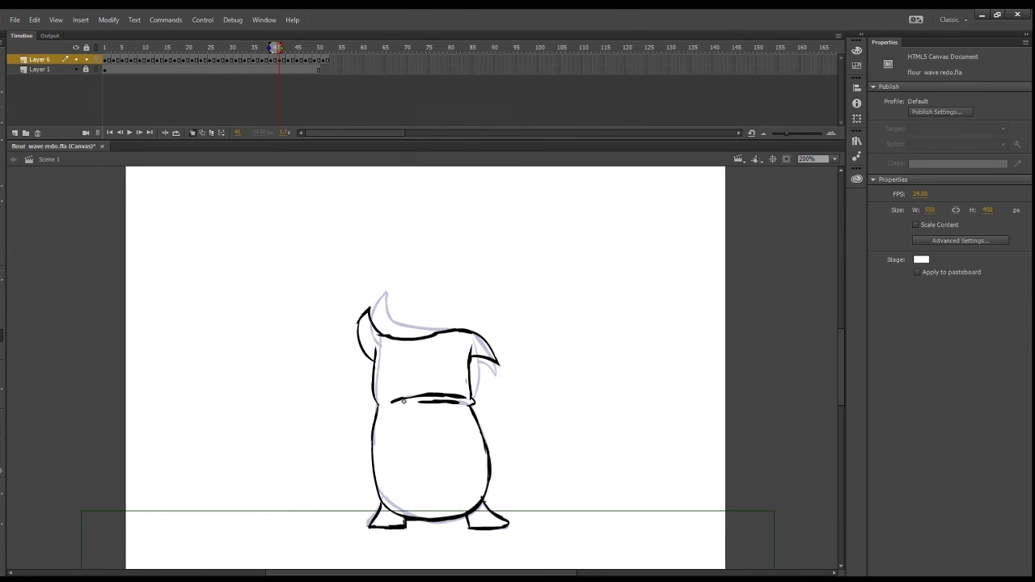
key(ctrl+z)
key(b)
- Go to frame 43, thicken the top left corner's outline and draw a wider lower body contour
click(289, 61)
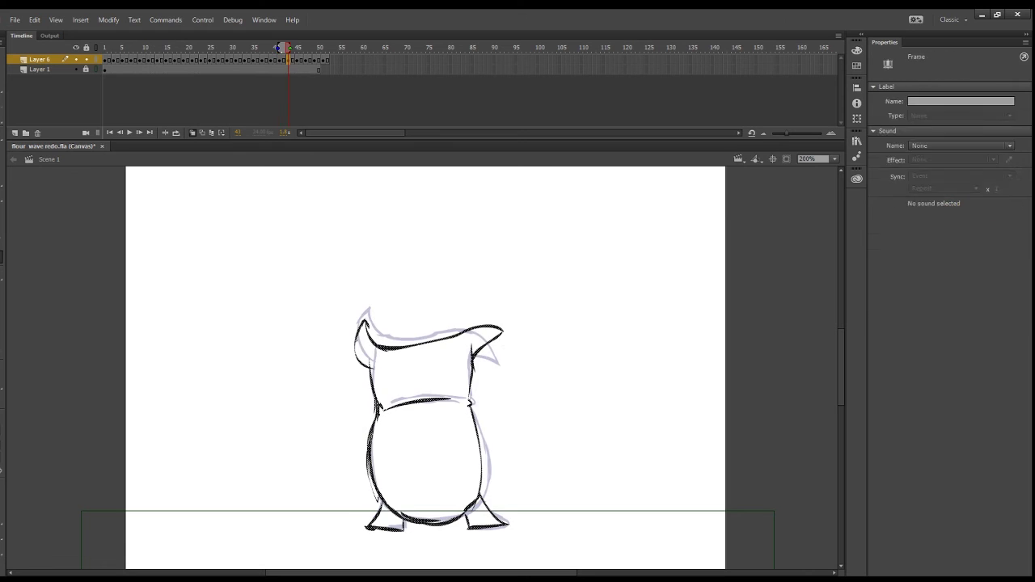
drag(357, 354, 371, 367)
drag(473, 415, 463, 517)
mouse_move(488, 456)
mouse_down()
mouse_move(461, 522)
mouse_move(472, 400)
mouse_up()
drag(370, 419, 400, 518)
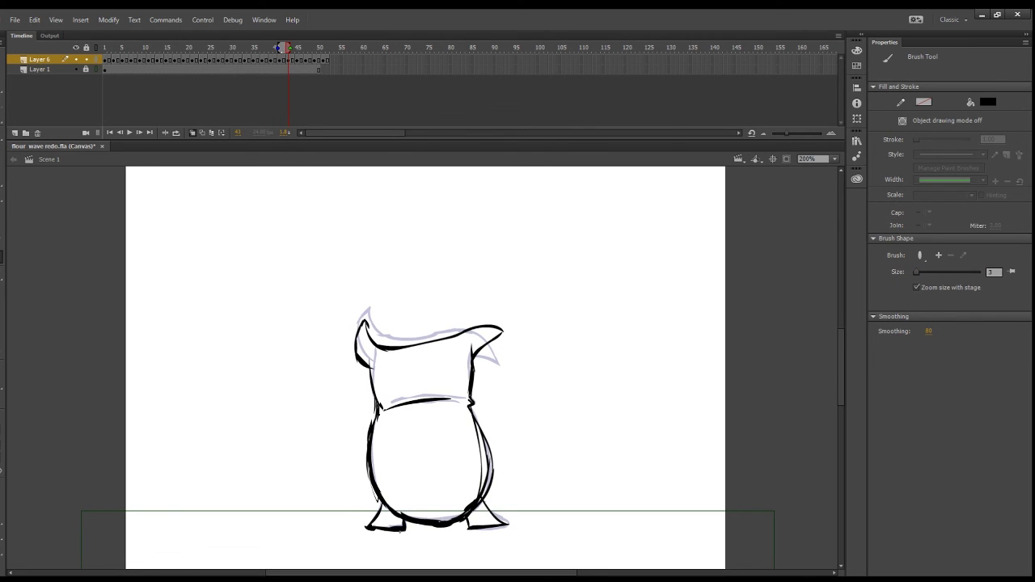
- Erase the old inner body contour on frame 43 and touch up the waist notch on the right
mouse_move(470, 407)
mouse_down()
mouse_move(491, 465)
mouse_move(470, 523)
mouse_up()
key(v)
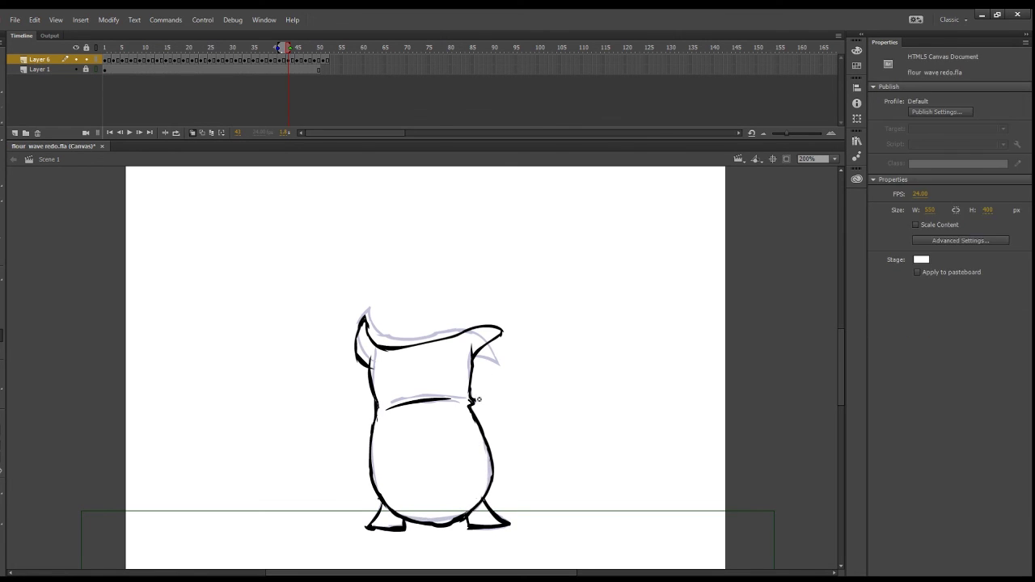
drag(464, 395, 472, 406)
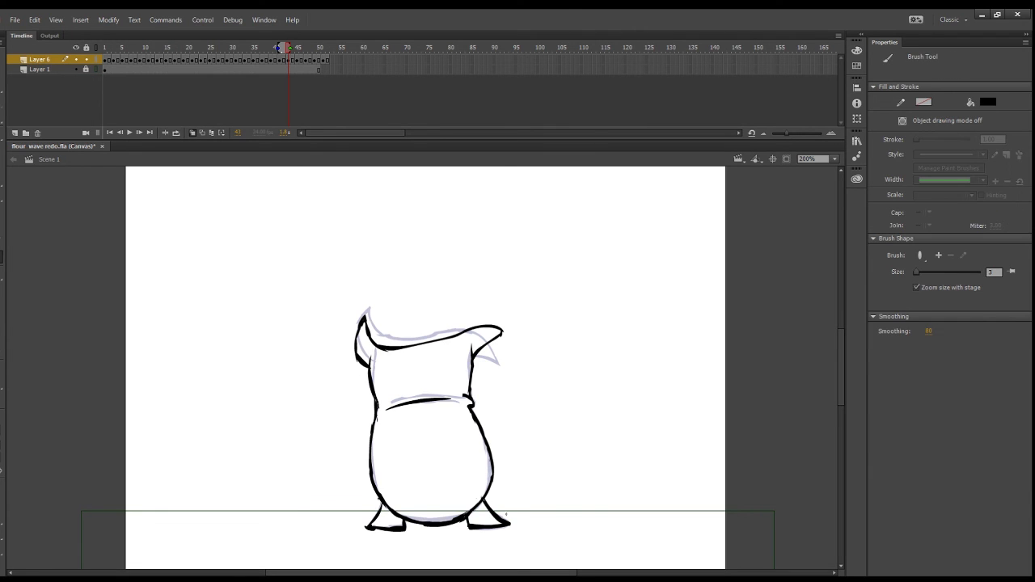
- Go to frame 45, strengthen the sack's top edge and join the lower body contour to the waist on the left
key(period)
key(period)
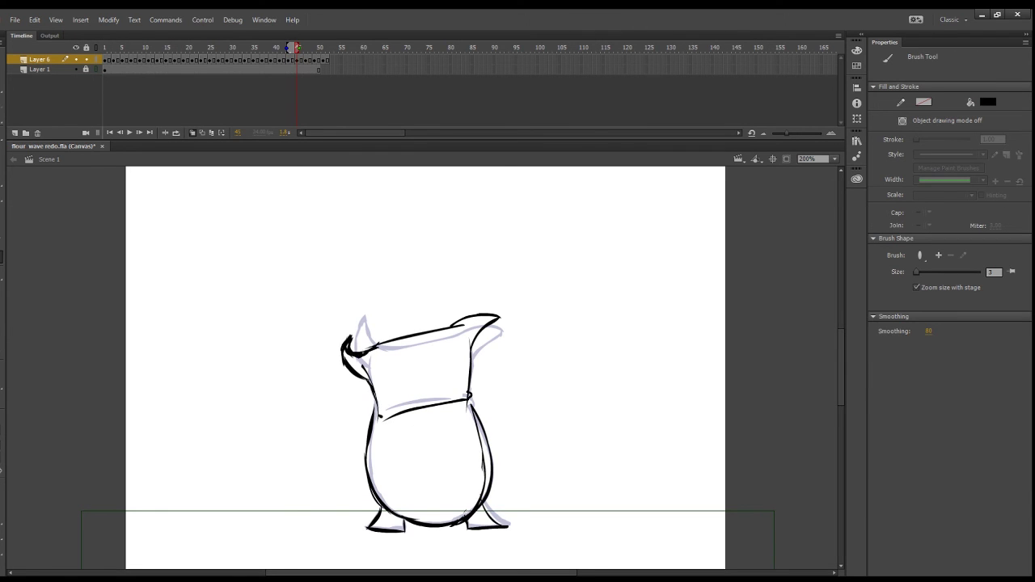
drag(363, 353, 399, 337)
drag(375, 399, 369, 426)
- Erase the old inner contour and foot lines on frame 45 and redraw both feet
key(e)
mouse_move(485, 510)
mouse_down()
mouse_move(506, 524)
mouse_move(472, 525)
mouse_up()
drag(406, 530, 371, 530)
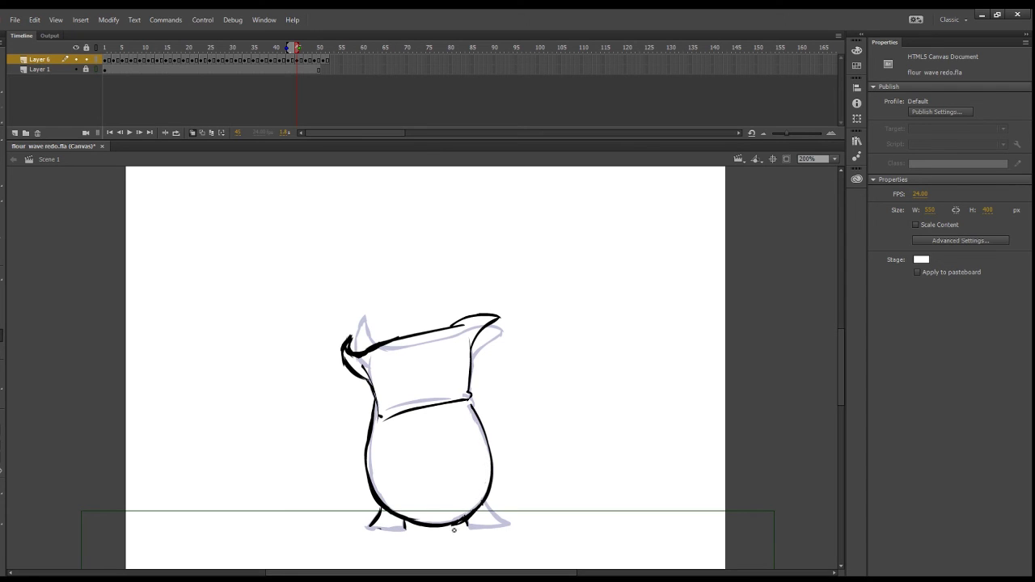
key(b)
drag(486, 503, 467, 528)
drag(368, 528, 404, 530)
- Erase the heavy outline of the top left corner on frame 45 and redraw it cleanly
key(e)
drag(350, 337, 344, 362)
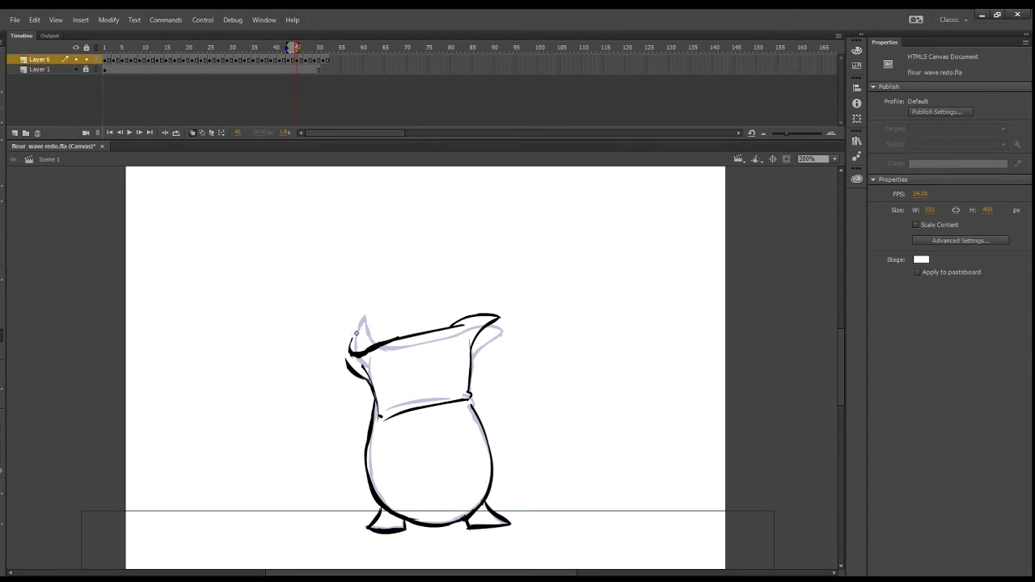
key(b)
key(e)
key(b)
key(e)
mouse_move(364, 367)
mouse_down()
mouse_move(379, 417)
mouse_move(352, 448)
mouse_move(458, 526)
mouse_up()
key(b)
- Go to frame 48 and draw a rounded lower body contour from the waist around the base
key(period)
key(period)
key(period)
key(e)
key(b)
mouse_move(374, 411)
mouse_down()
mouse_move(374, 495)
mouse_move(450, 528)
mouse_up()
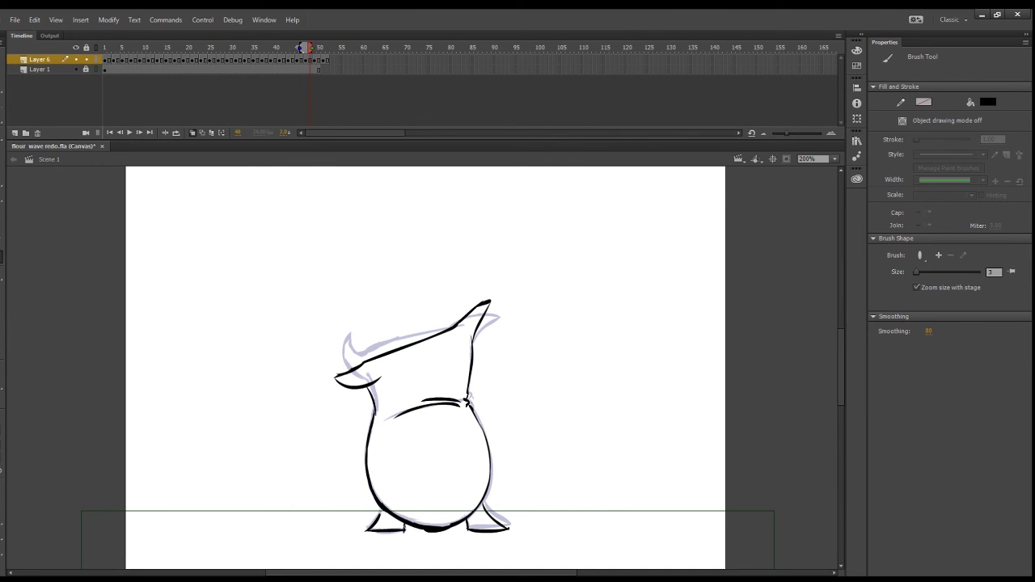
- Redraw both feet on frame 48 and thicken the short side line below the left corner
drag(377, 511, 406, 530)
key(e)
mouse_move(473, 519)
mouse_down()
mouse_move(510, 539)
mouse_move(402, 529)
mouse_move(475, 513)
mouse_move(509, 523)
mouse_up()
key(b)
drag(368, 388, 374, 408)
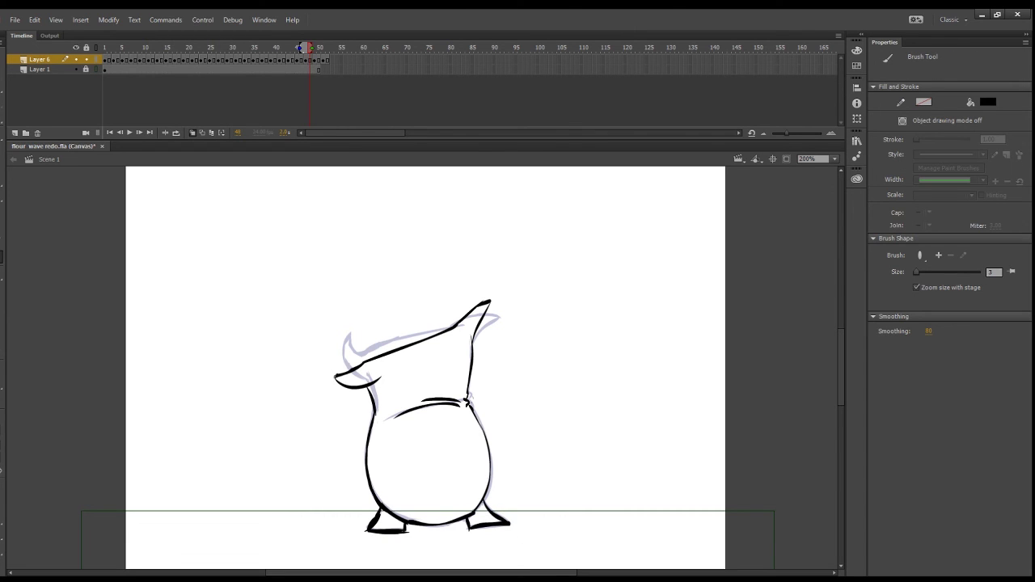
- Go to frame 49, patch the lower left of the body and delete the old foot lines
key(.)
drag(385, 515, 412, 524)
key(l)
mouse_move(467, 551)
mouse_down()
mouse_move(529, 537)
mouse_move(467, 519)
mouse_up()
key(Delete)
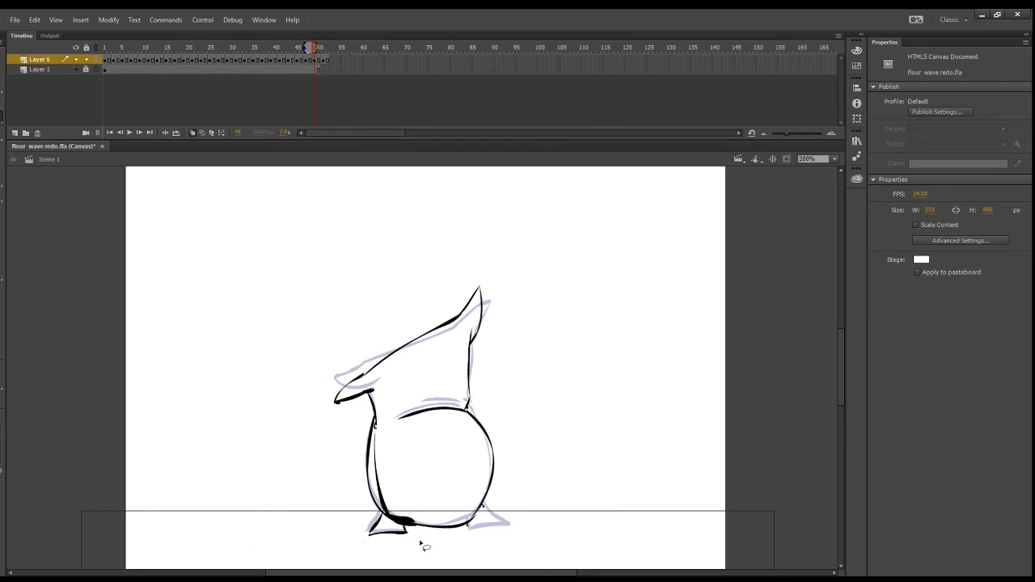
drag(421, 543, 436, 565)
key(Delete)
- Delete leftover marks at the body's lower right on frame 49 and redraw the rounded base contour
key(b)
key(l)
drag(487, 503, 449, 511)
key(Delete)
key(b)
mouse_move(375, 503)
mouse_down()
mouse_move(468, 517)
mouse_move(485, 496)
mouse_up()
- Delete the old inner body line on the left of frame 49 and redraw the right foot
key(l)
key(Delete)
mouse_move(379, 440)
mouse_down()
mouse_move(378, 504)
mouse_move(405, 524)
mouse_up()
key(b)
drag(467, 518, 508, 525)
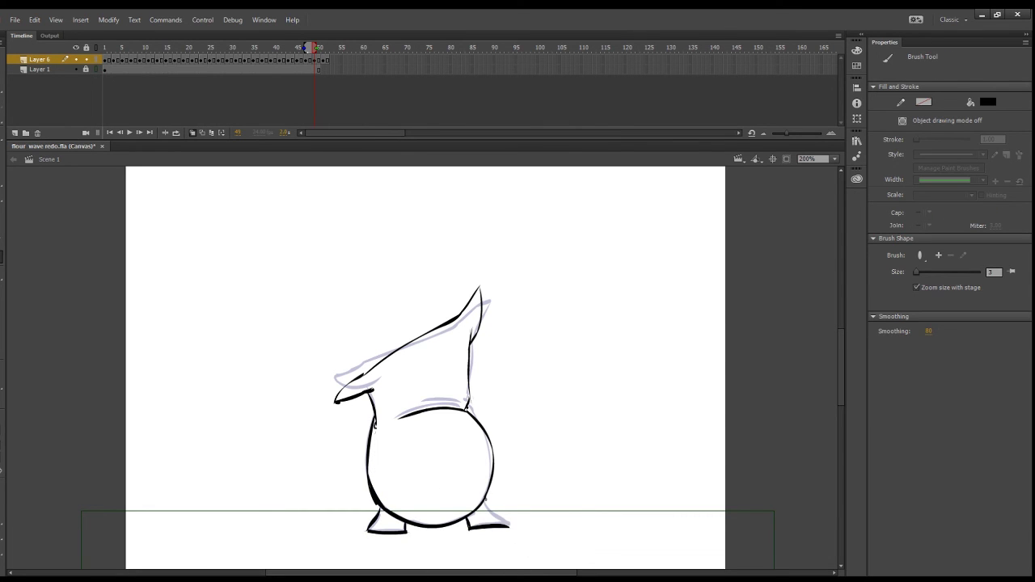